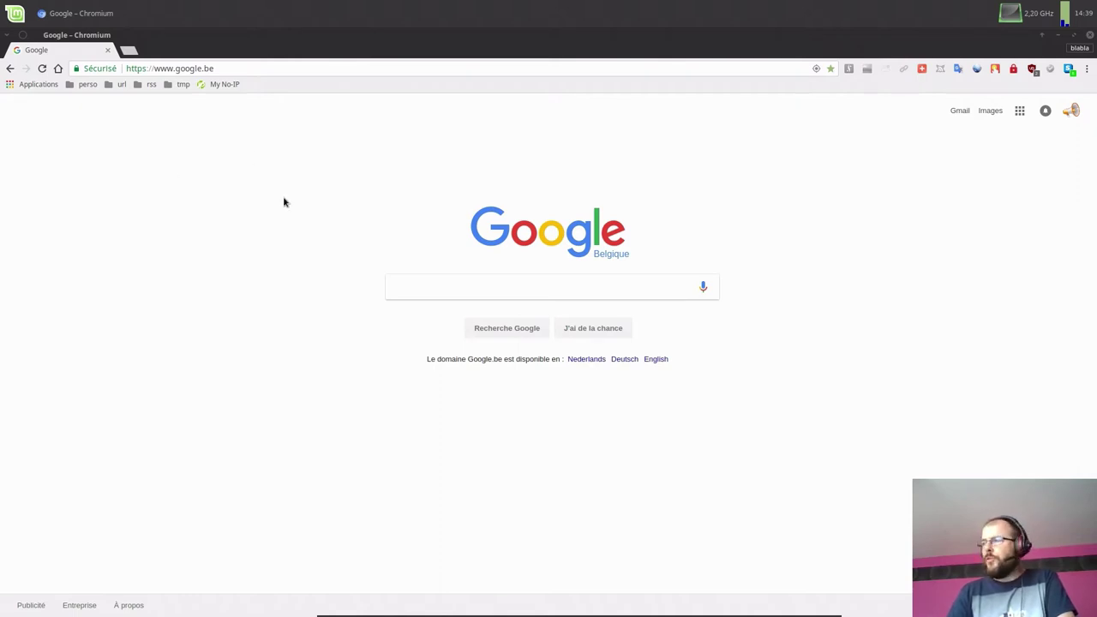
Open YouTube from Google apps, restore the old version without giving a reason, and open Actualia.
click(1019, 110)
click(946, 226)
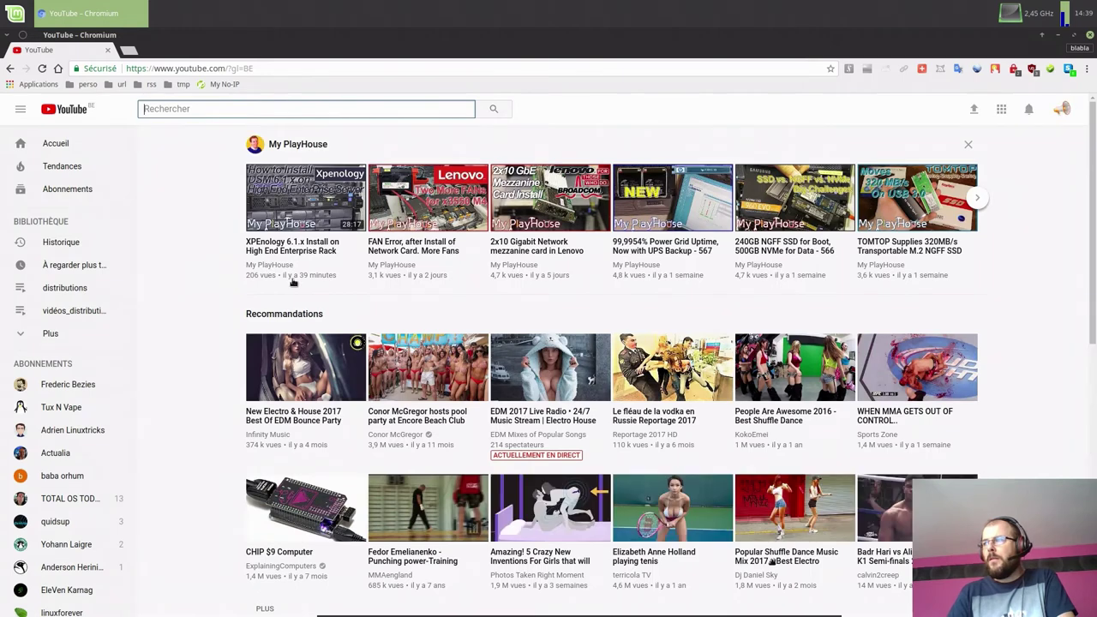
click(1062, 108)
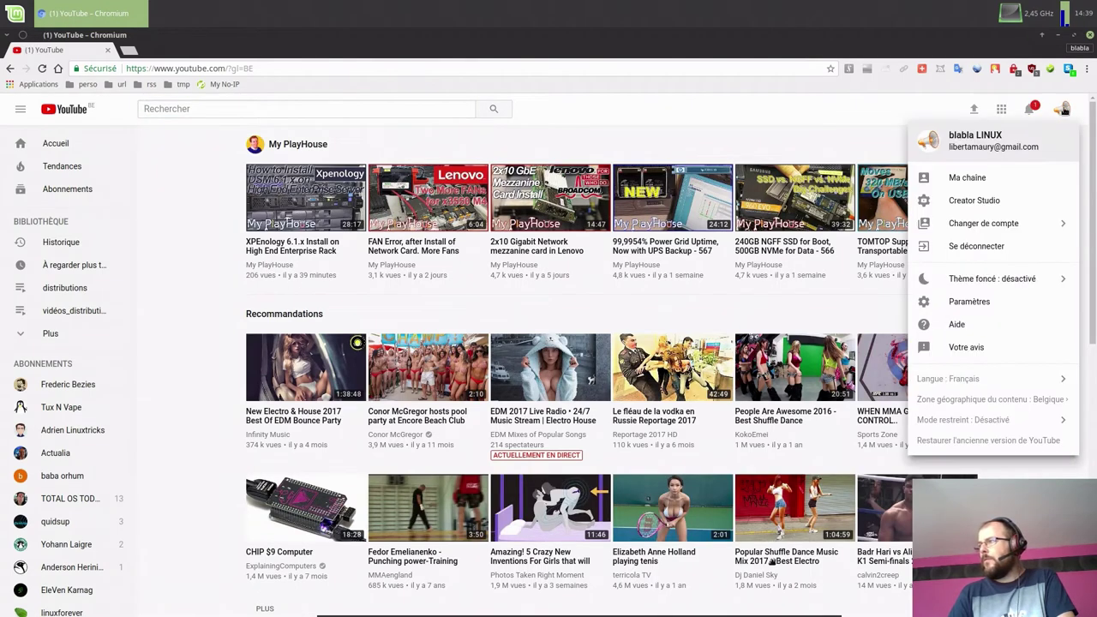
click(973, 440)
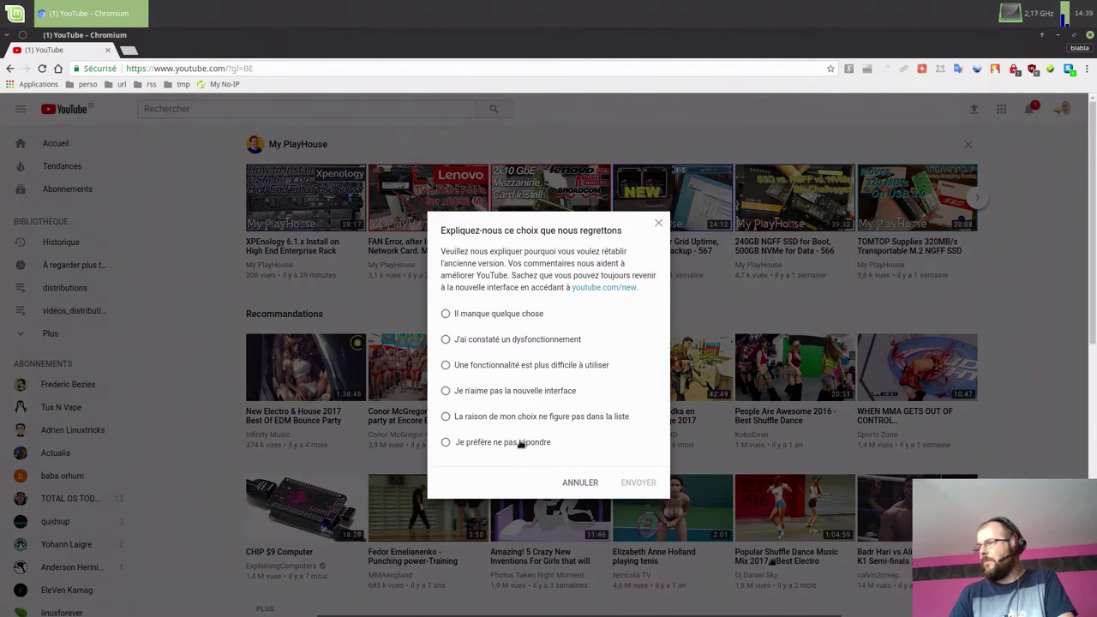
click(520, 444)
click(637, 482)
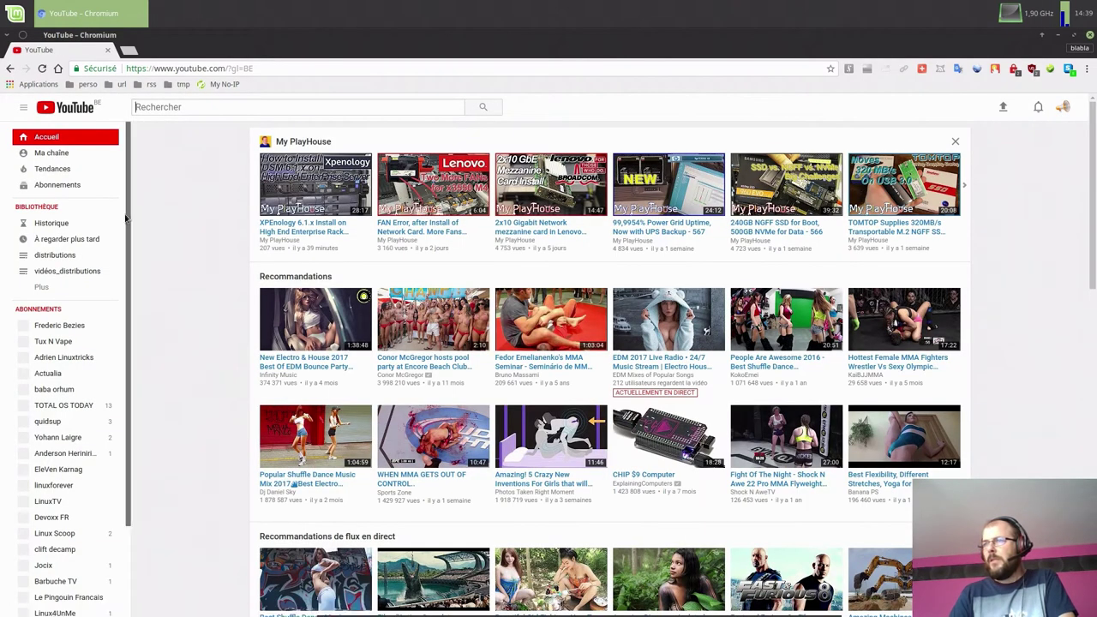
click(67, 371)
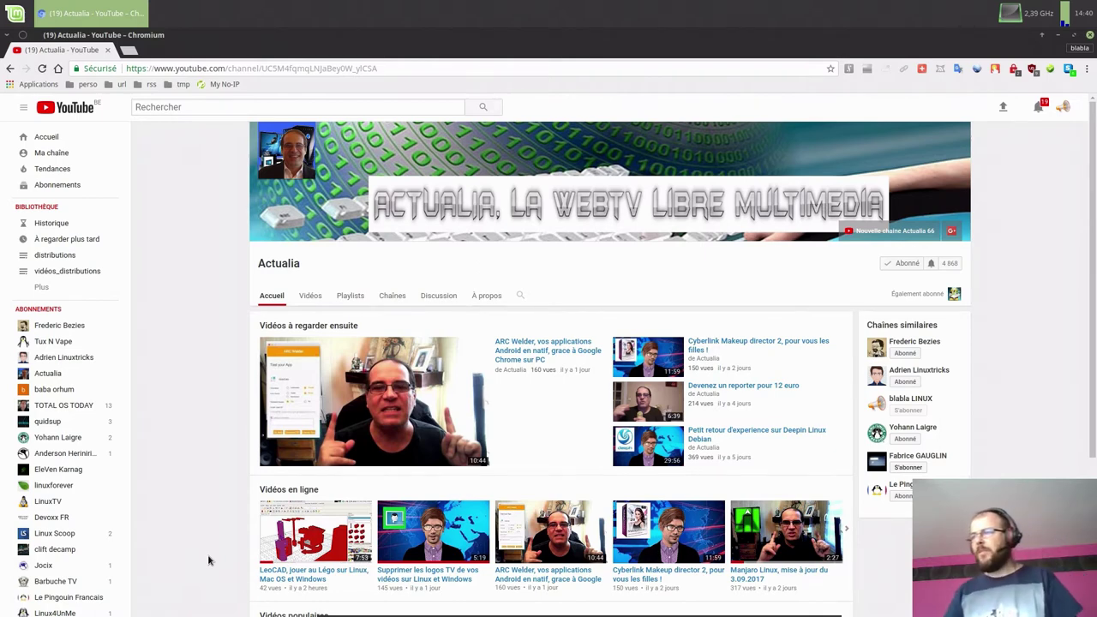
Return Chromium to Google's home page and launch Software Manager maximized, entering the administrator password.
click(58, 69)
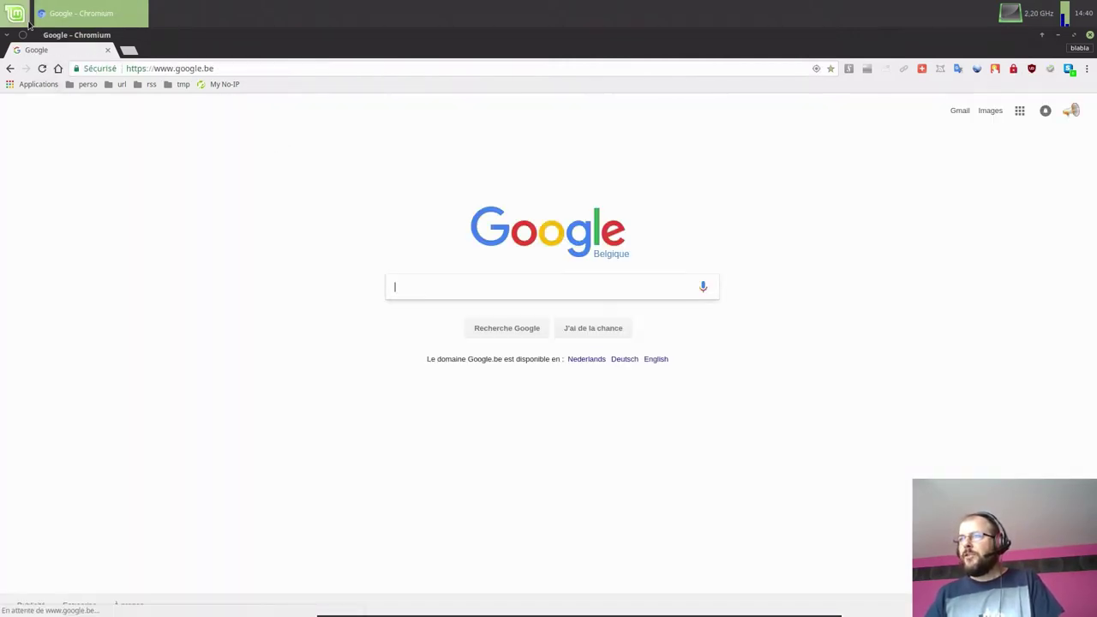
click(509, 599)
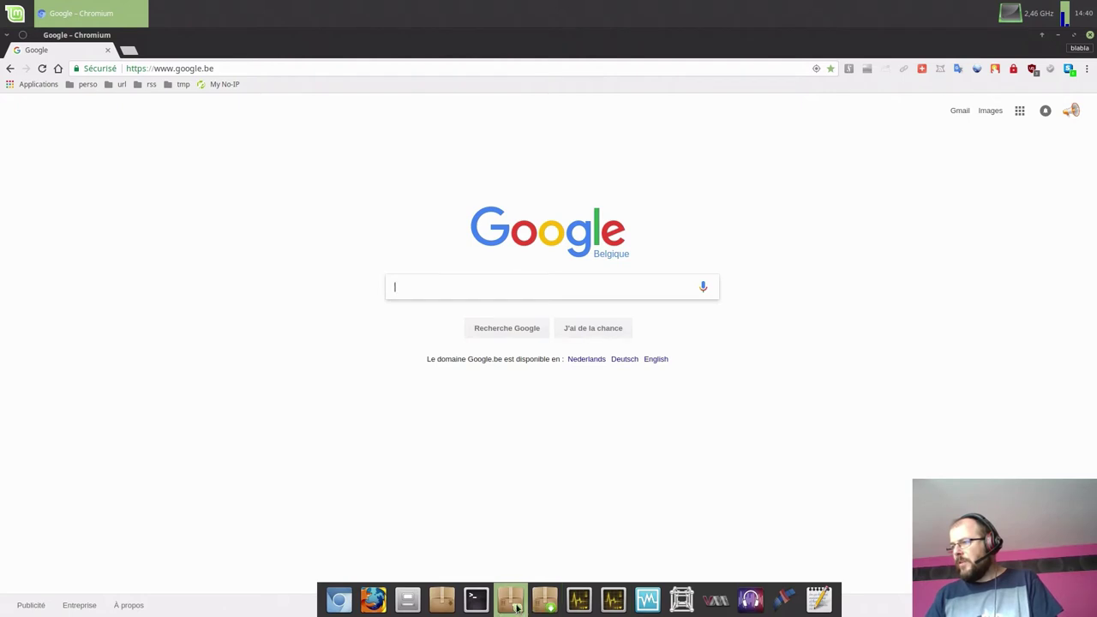
text(***)
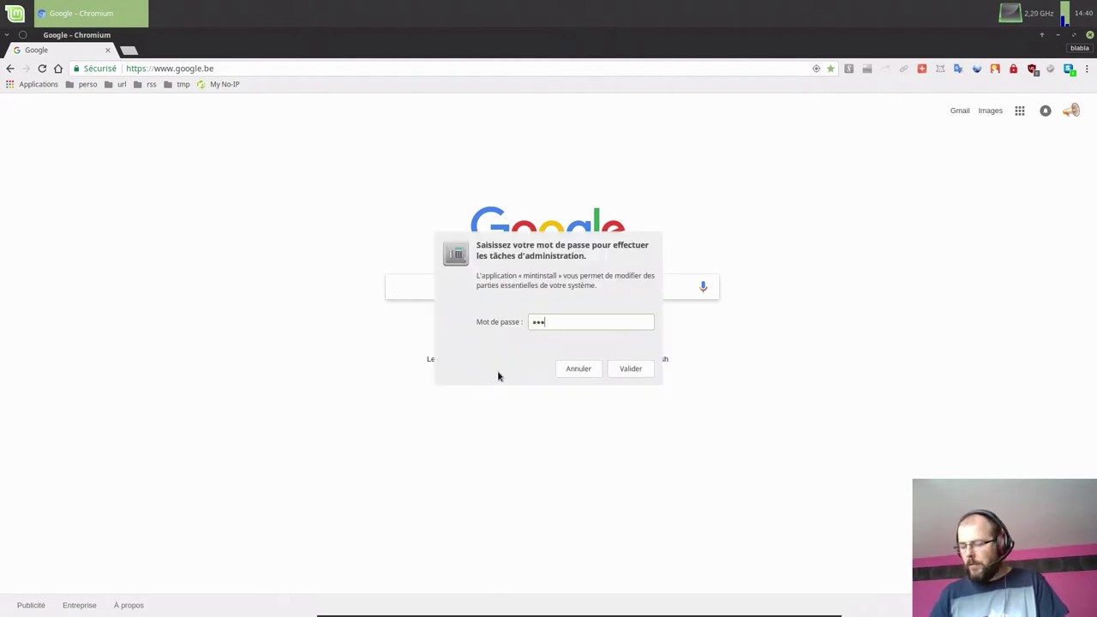
text(*****)
key(Return)
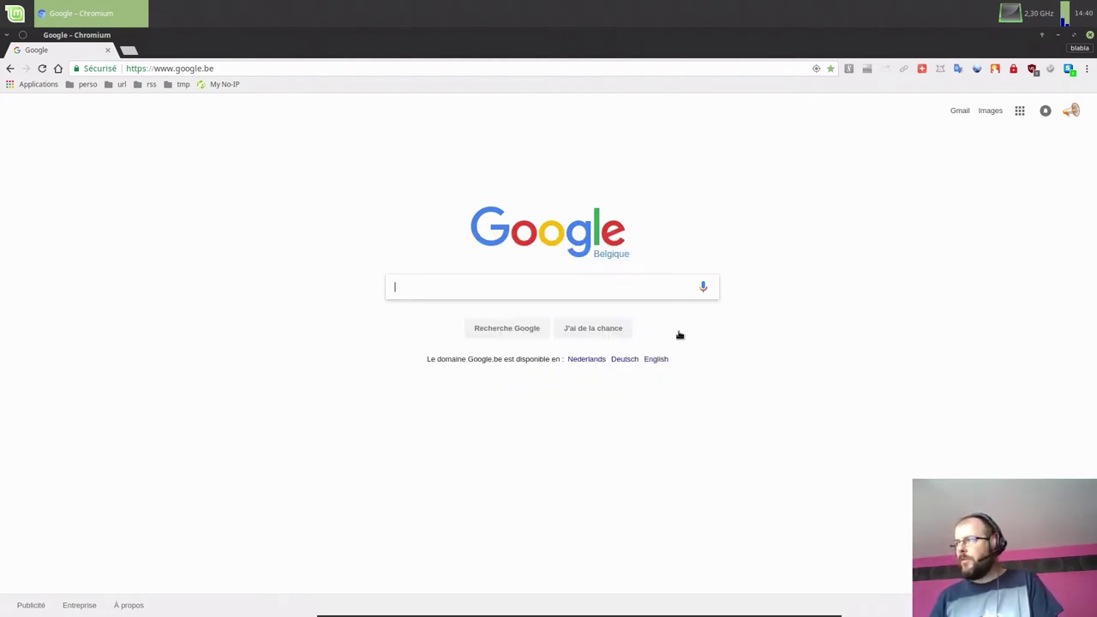
click(1057, 35)
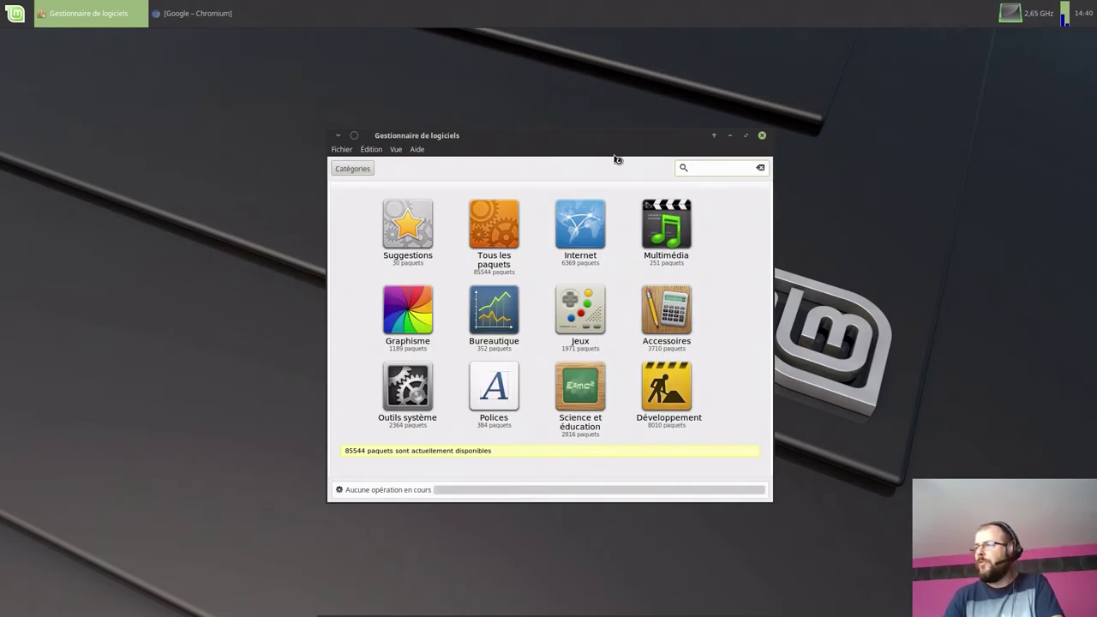
click(746, 136)
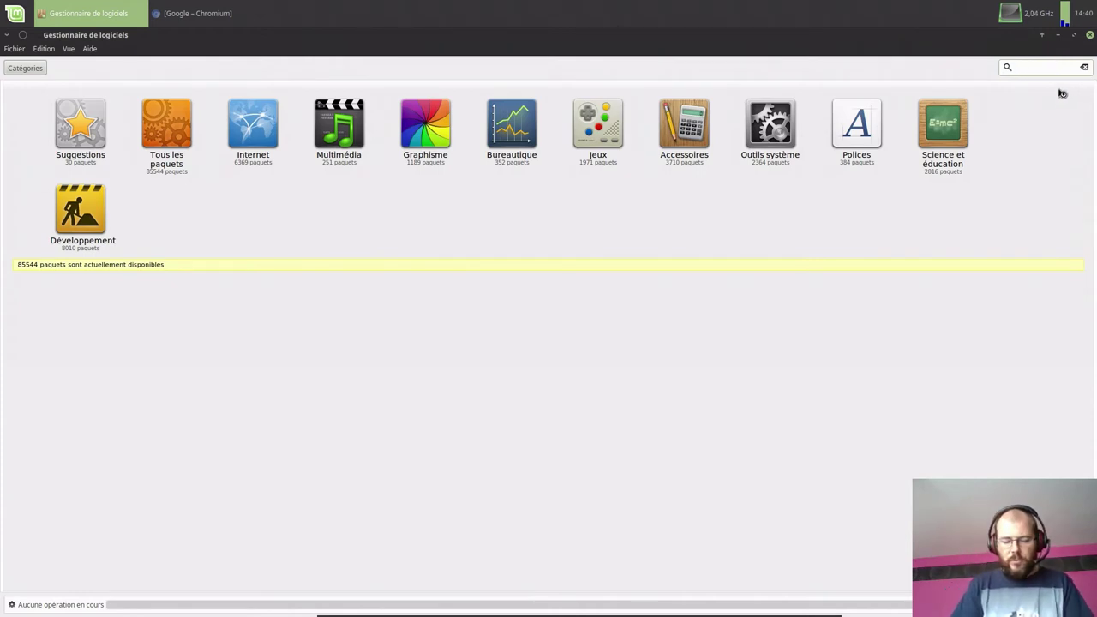
Search 'leoc', install the Leocad package, watch its progress, then close Software Manager.
text(leoc)
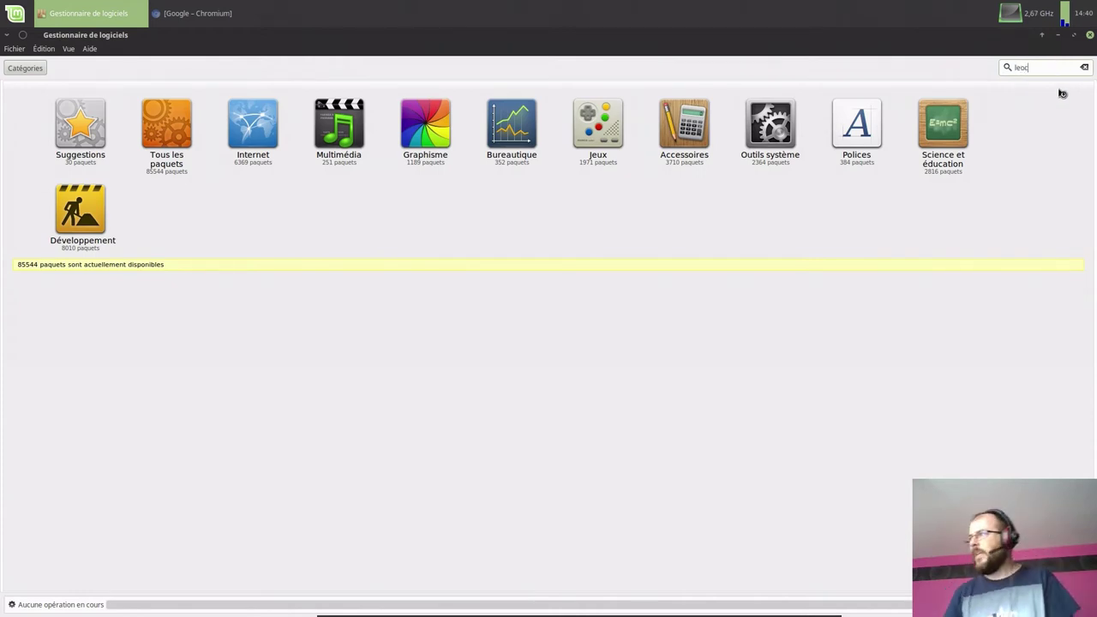
click(72, 102)
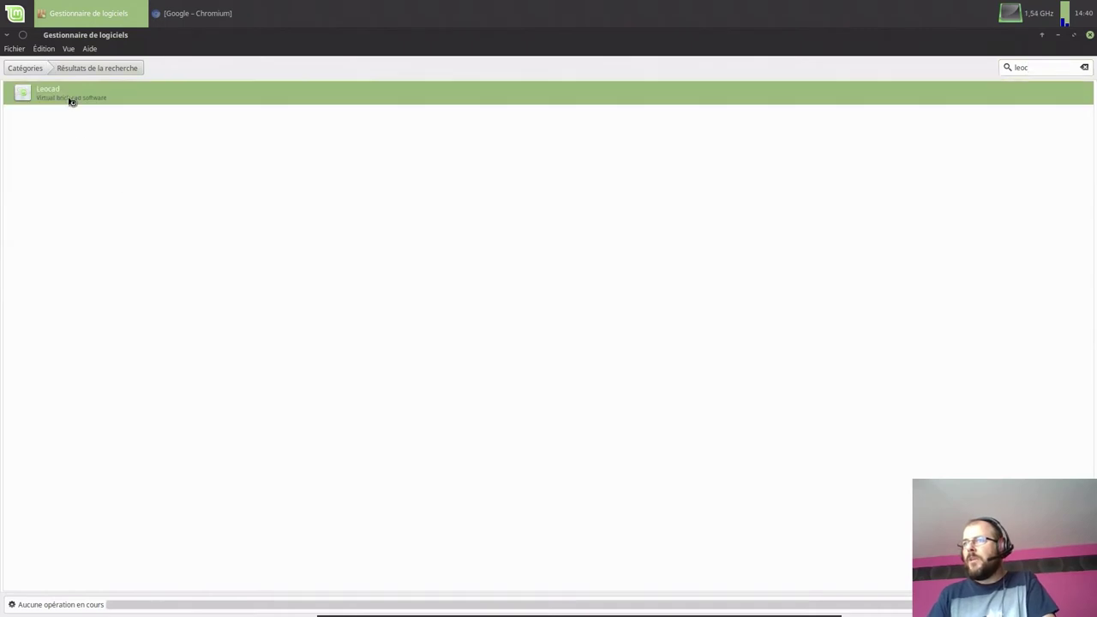
click(72, 101)
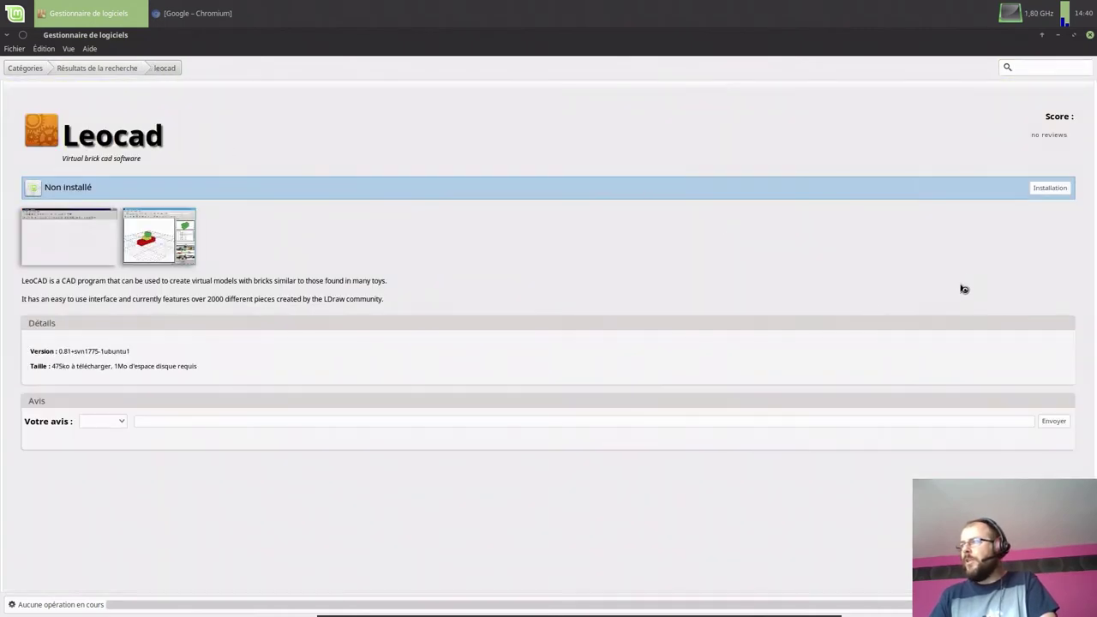
click(1047, 190)
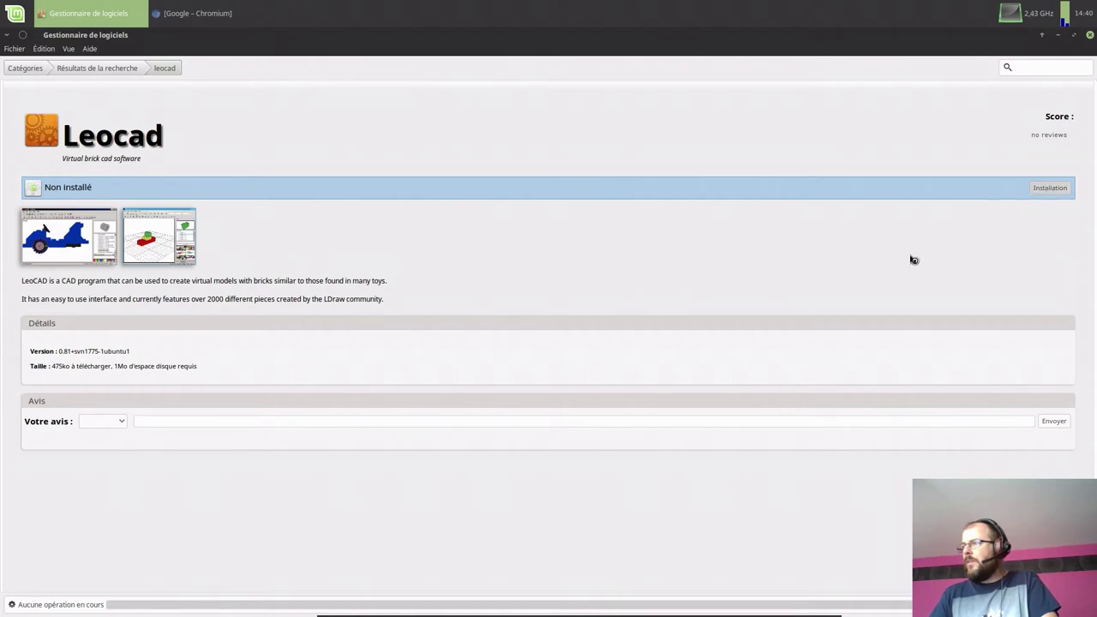
click(28, 605)
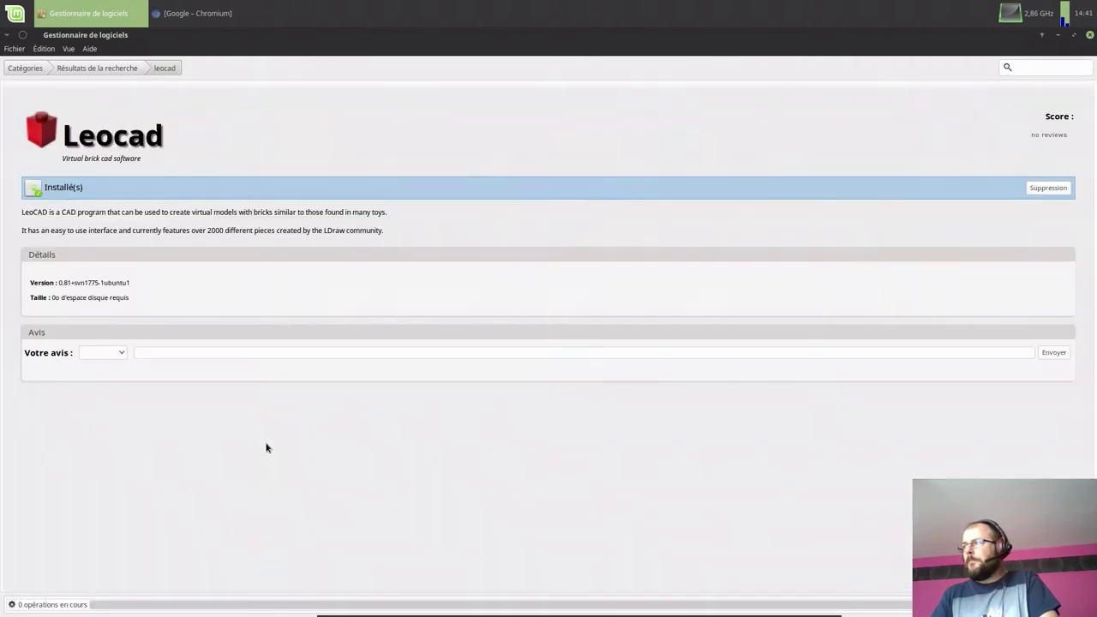
click(1089, 35)
click(15, 13)
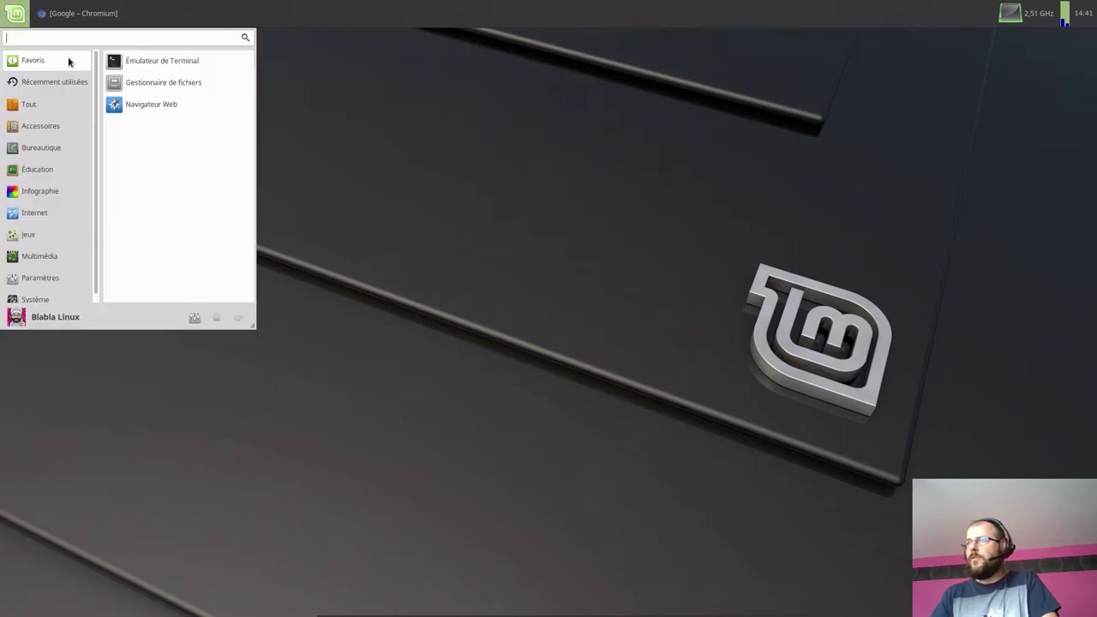
text(le)
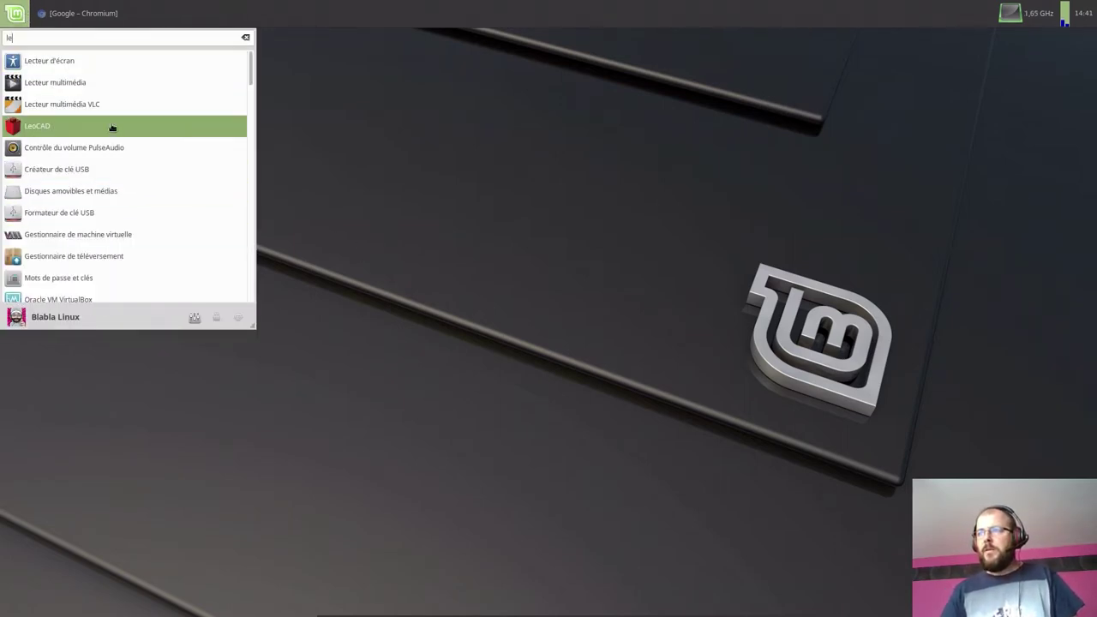
click(246, 38)
mouse_move(37, 169)
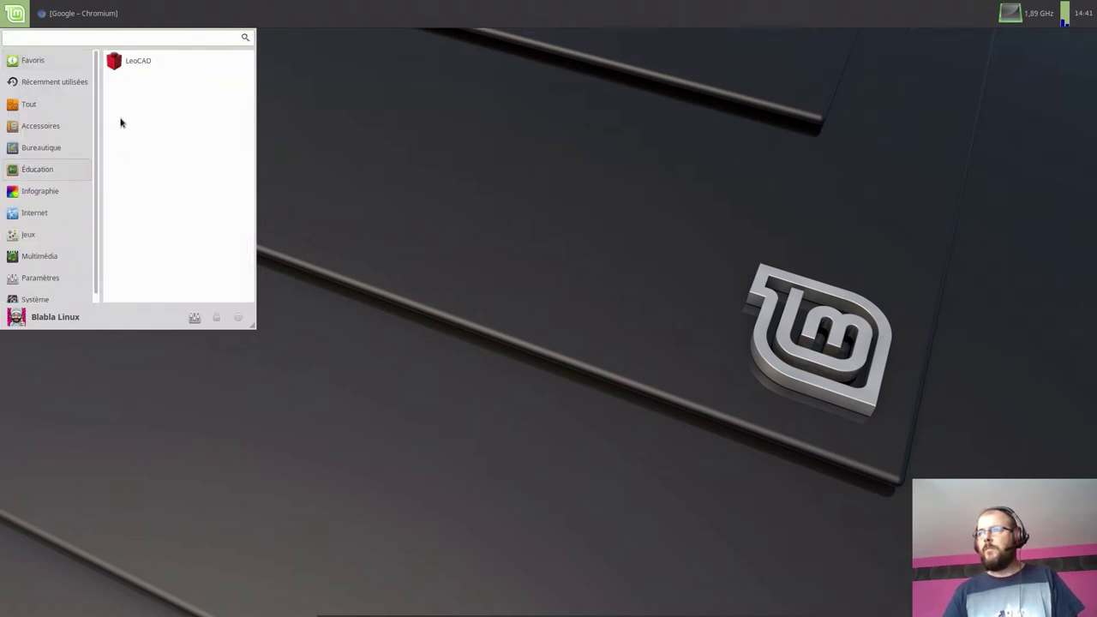
click(142, 60)
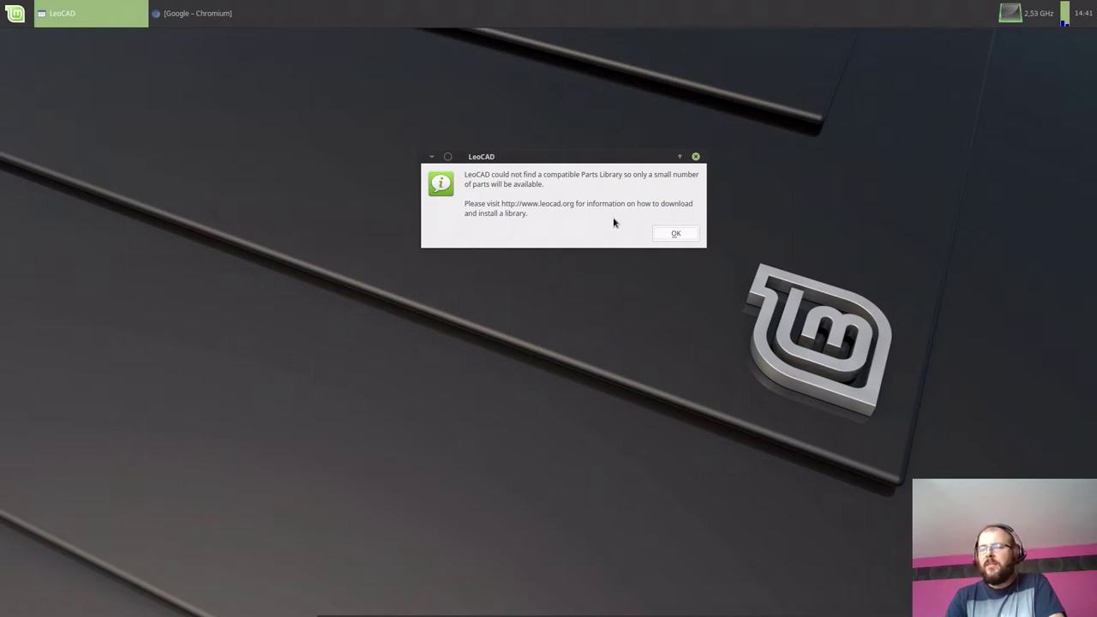
click(661, 236)
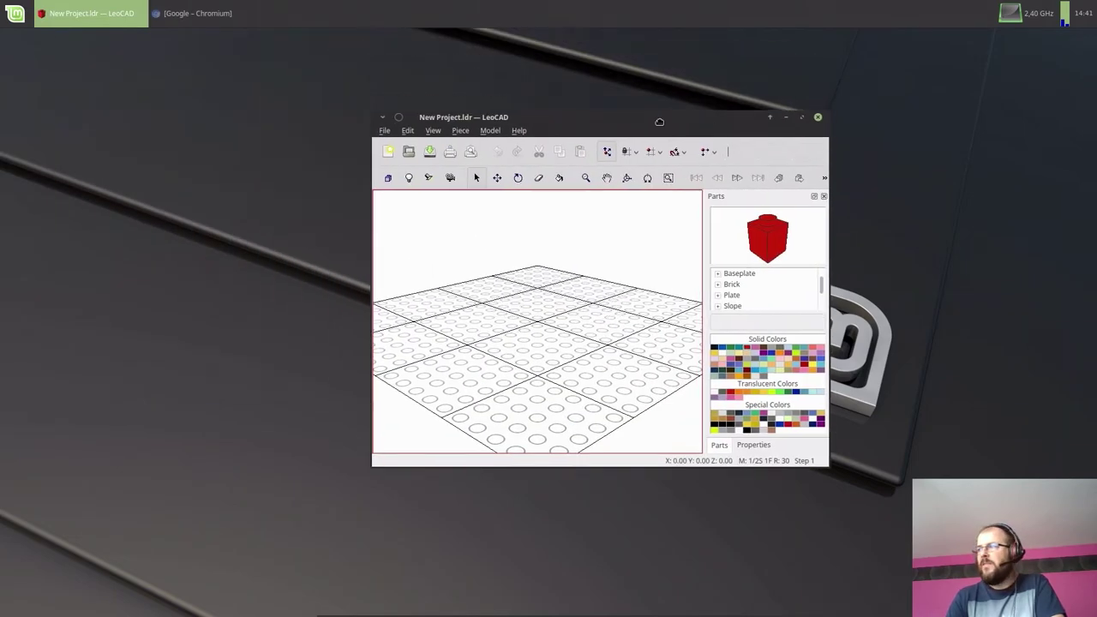
click(801, 118)
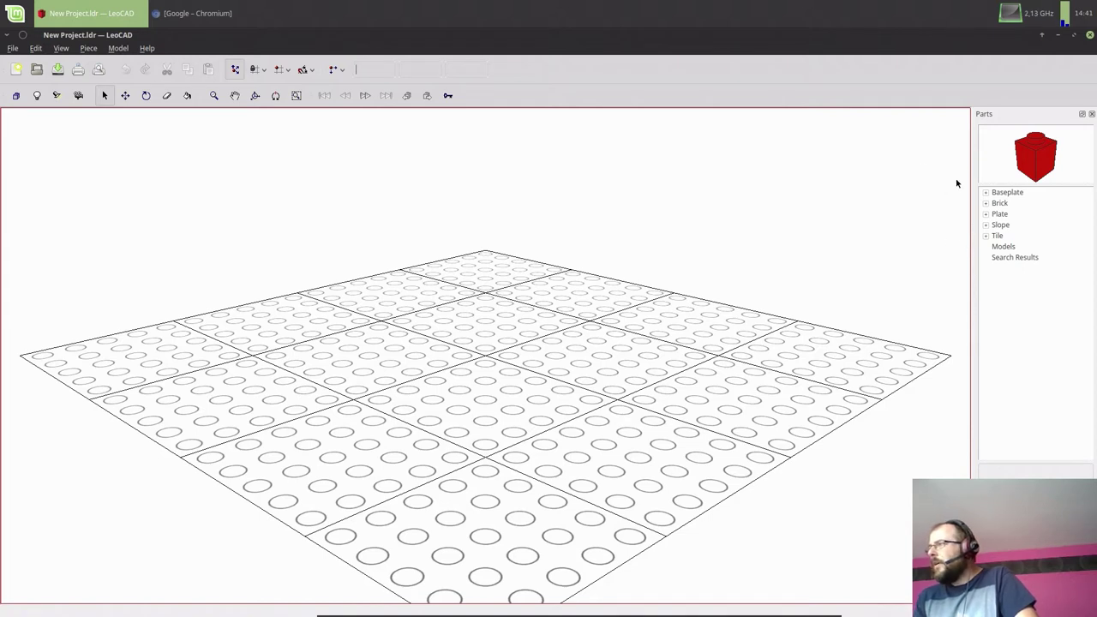
click(1090, 36)
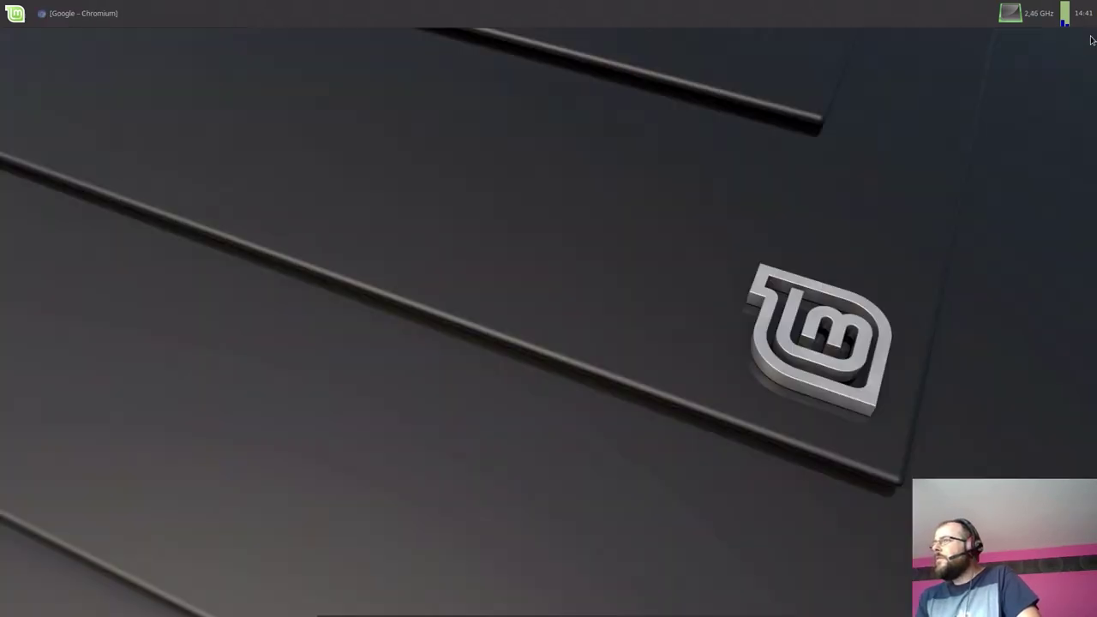
Back in Chromium, search Google for 'leocad'.
click(104, 12)
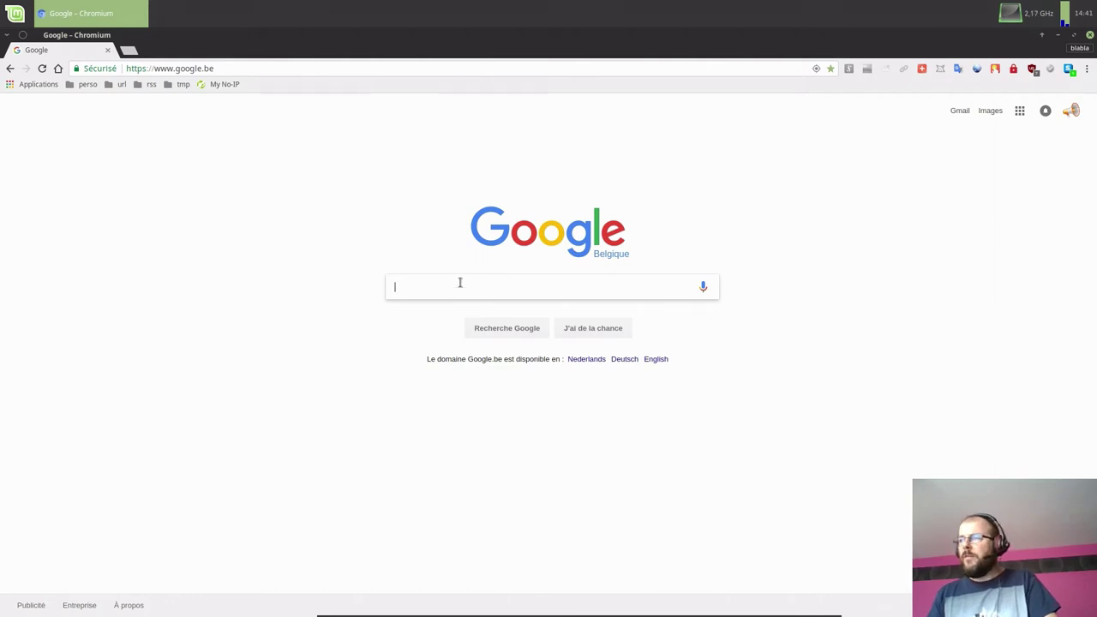
click(459, 282)
text(o)
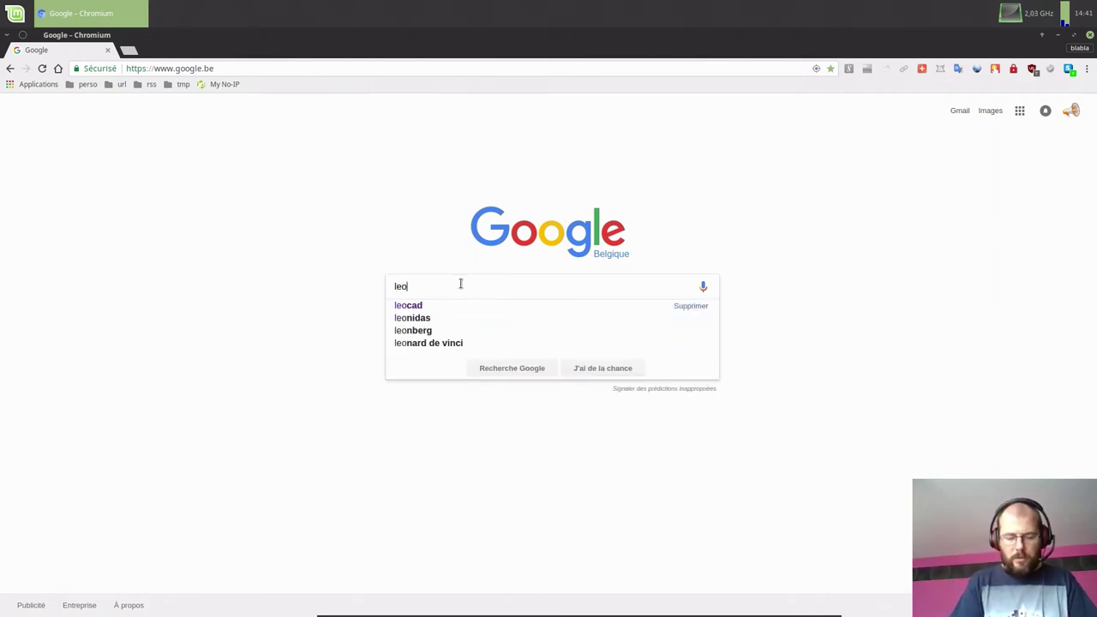
text(cad)
key(Escape)
key(Return)
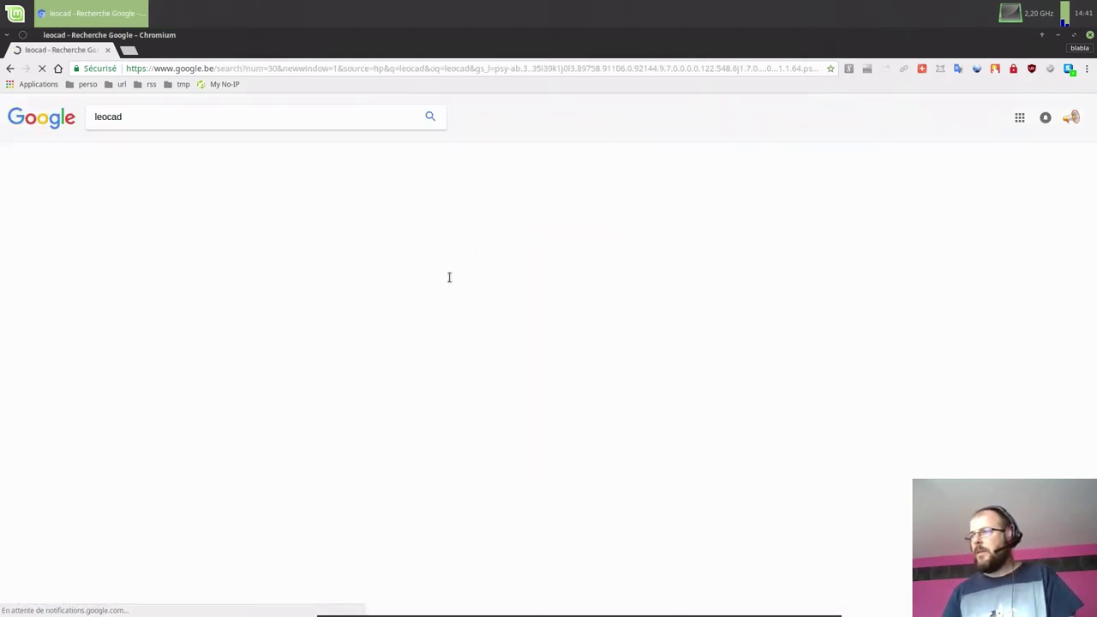
Go from leocad.org's Download page to the GitHub Latest LeoCAD Release, then search the Mint menu for 'leo'.
click(214, 203)
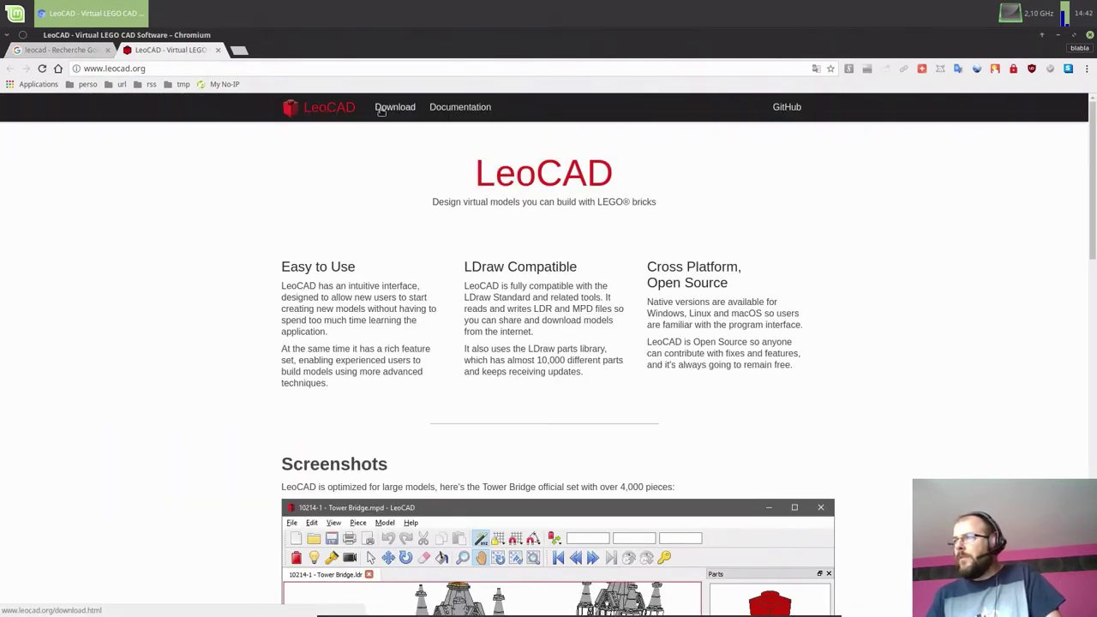
click(378, 110)
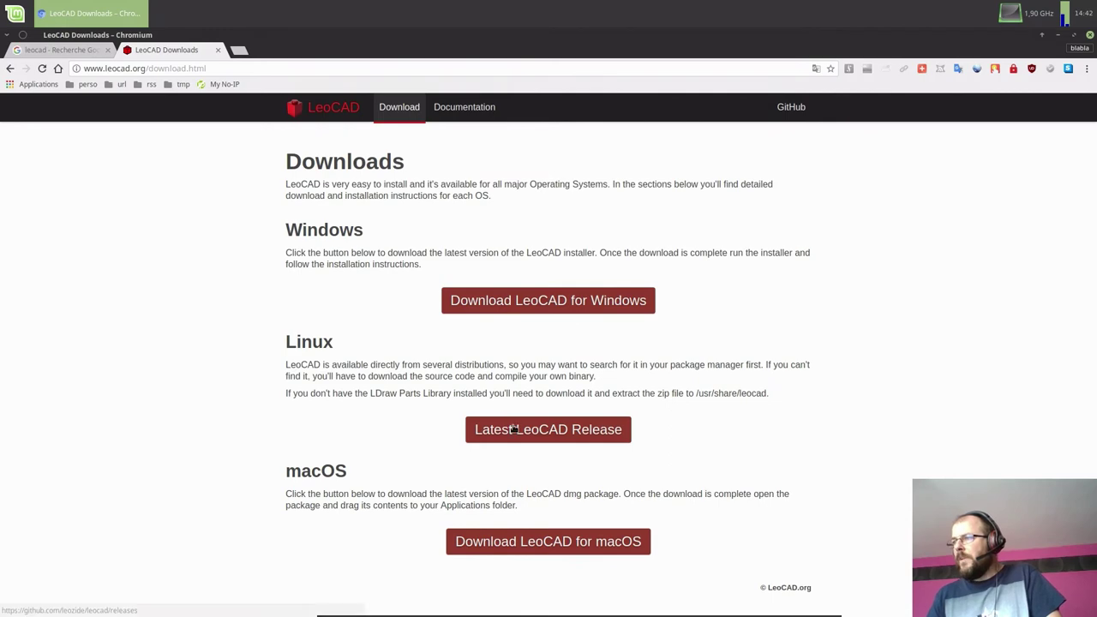
click(519, 430)
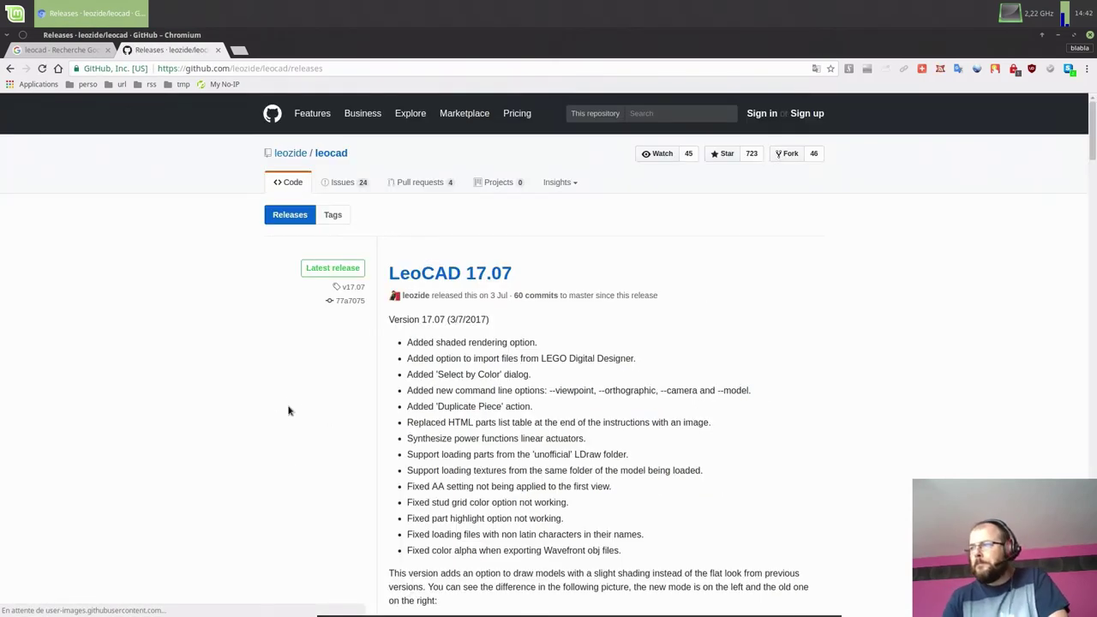
scroll(291, 413, down, 2)
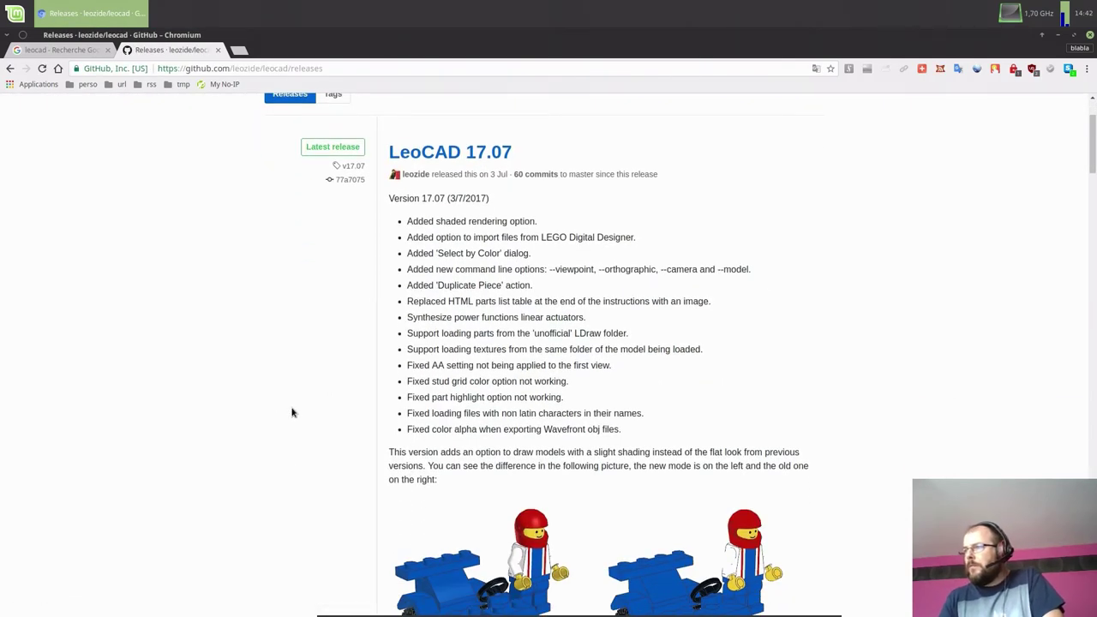
scroll(291, 413, down, 3)
scroll(292, 413, down, 3)
scroll(291, 413, down, 2)
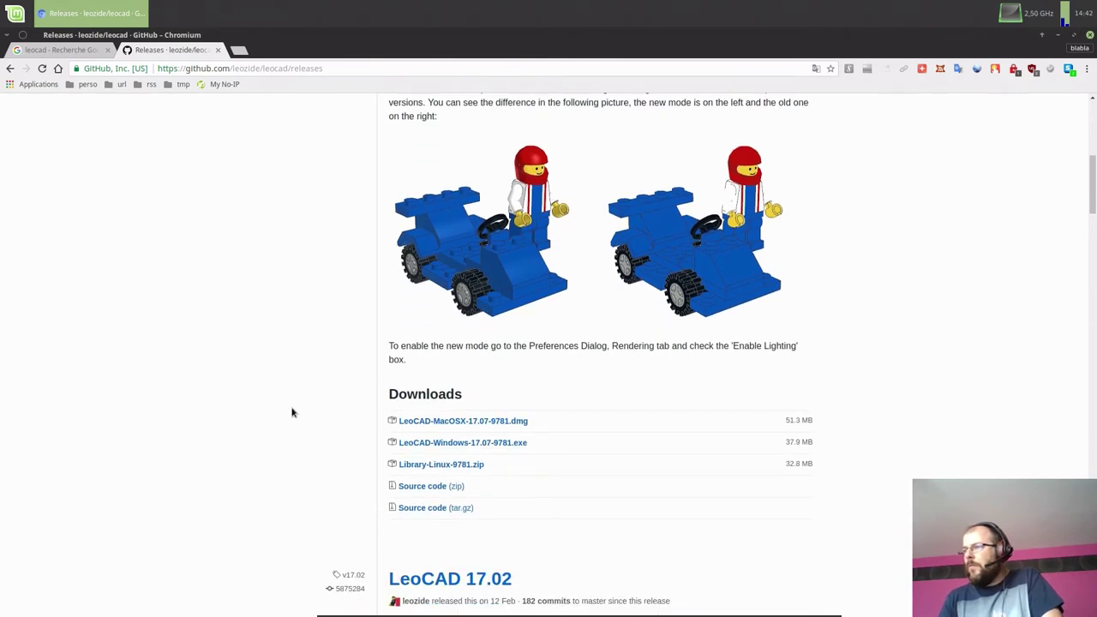
scroll(292, 413, up, 1)
scroll(291, 413, up, 6)
scroll(291, 413, up, 3)
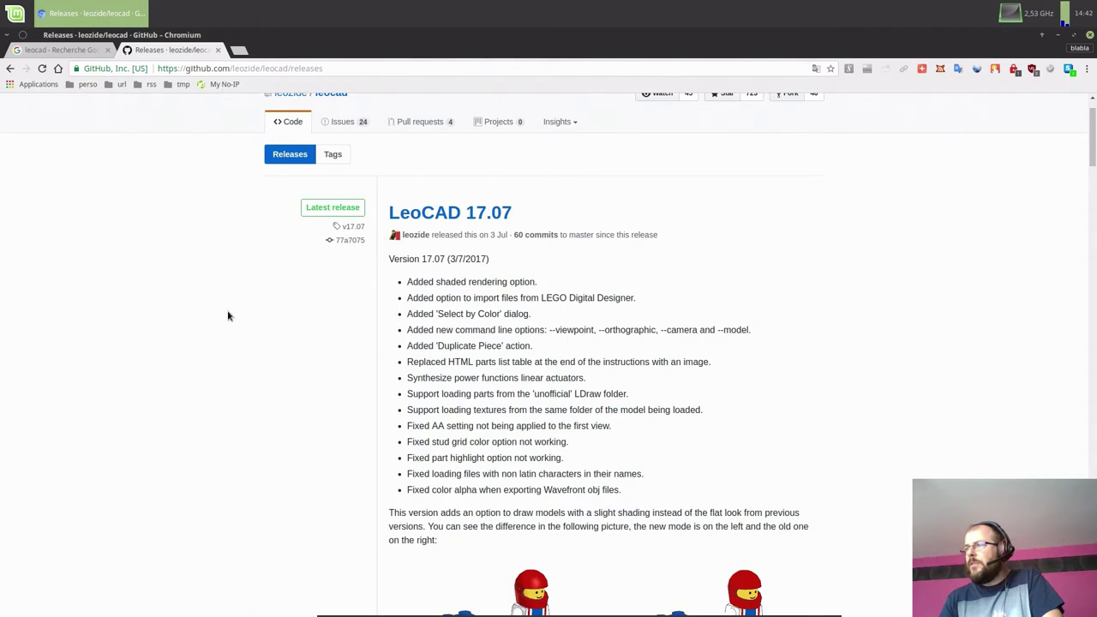
click(19, 23)
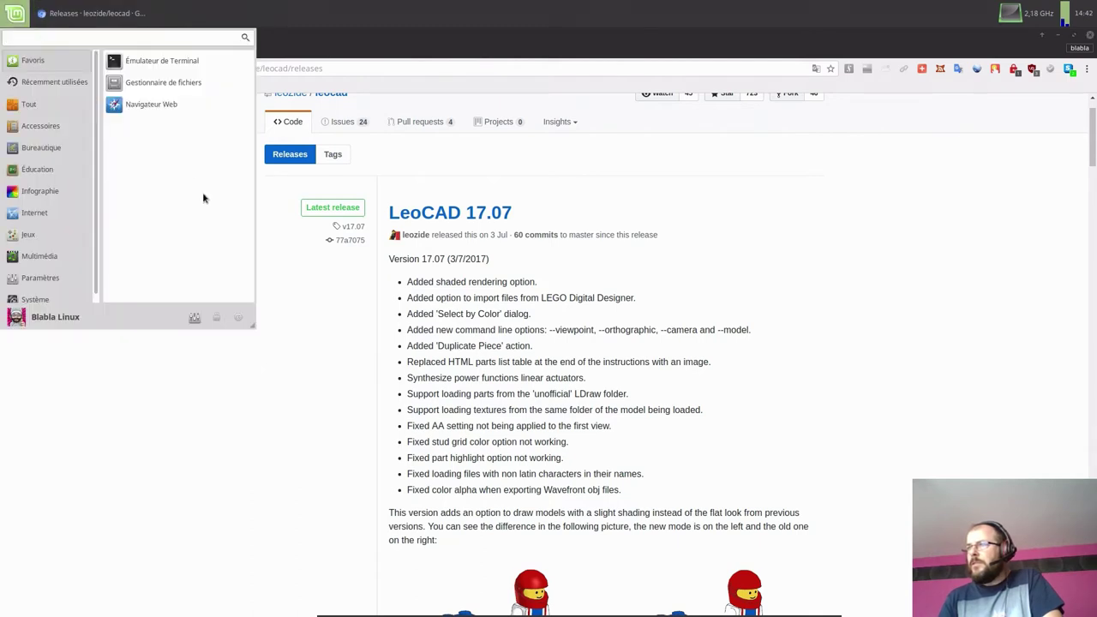
text(leo)
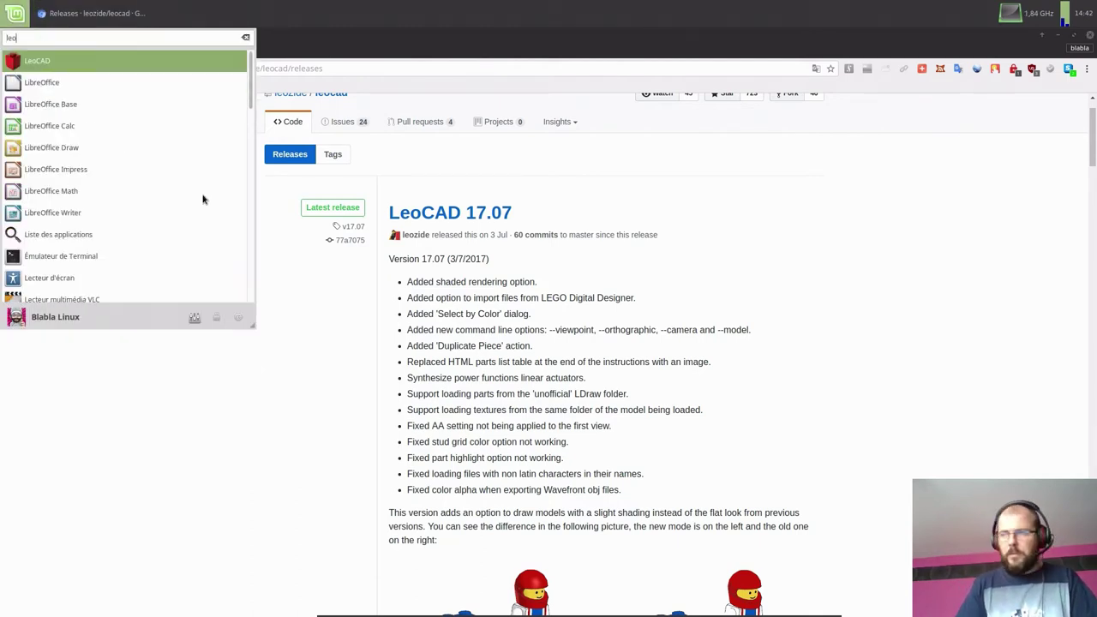
Launch LeoCAD, dismiss the missing-library warning, confirm Help > About shows 0.81.0, then close it.
click(158, 62)
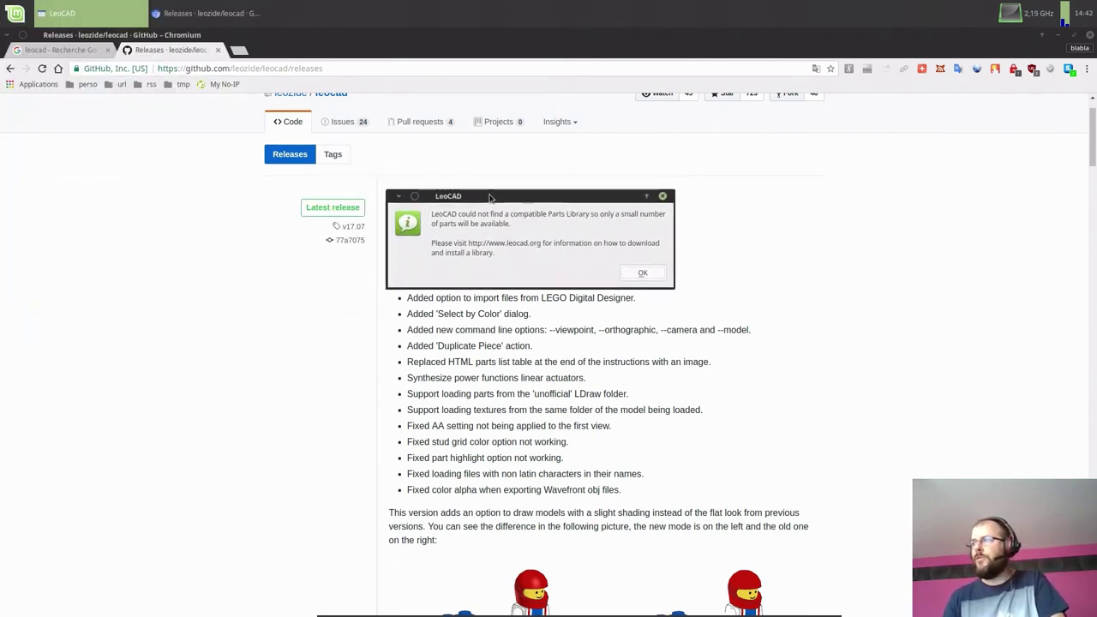
click(659, 276)
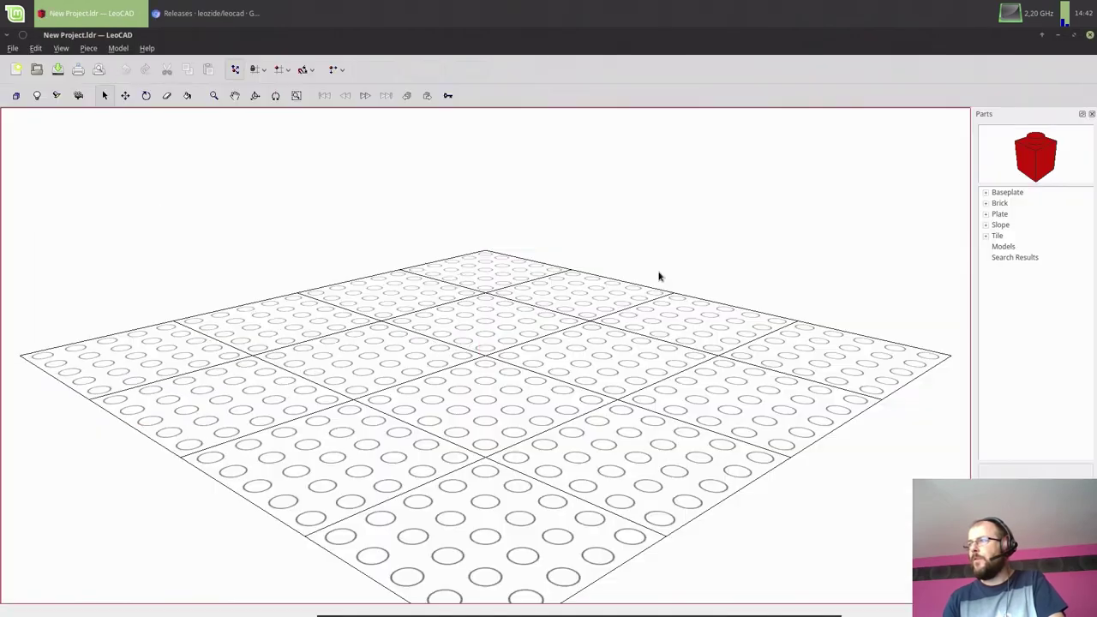
click(147, 48)
click(167, 101)
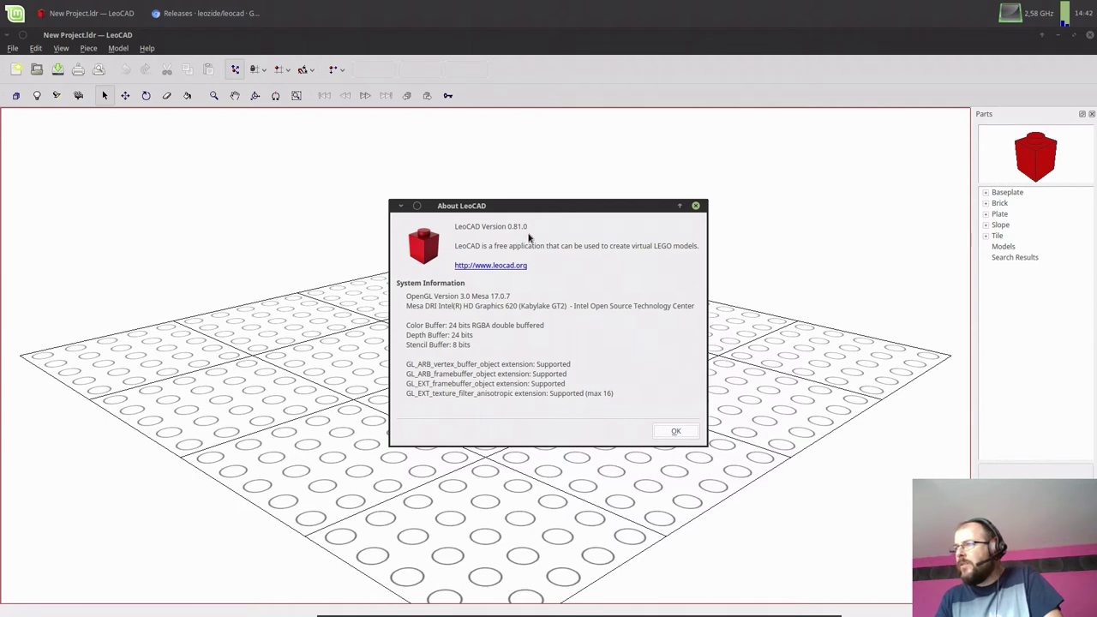
click(673, 431)
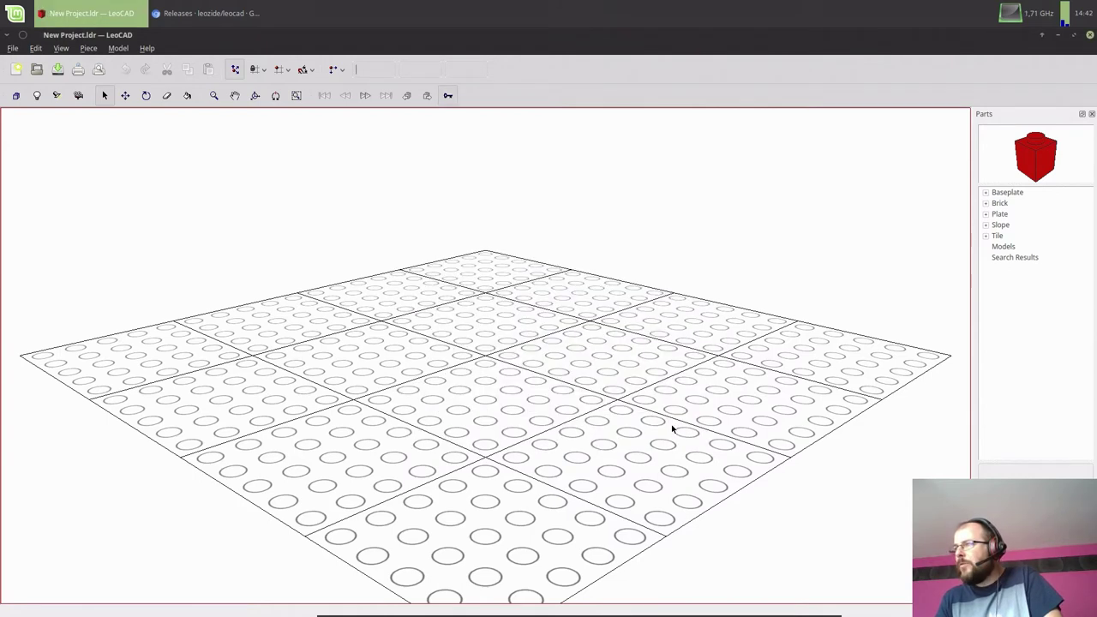
click(1089, 35)
Find the LeoCAD 0.83.2 Downloads and save Library-Linux-9306.zip into the home Téléchargements folder.
scroll(535, 328, down, 3)
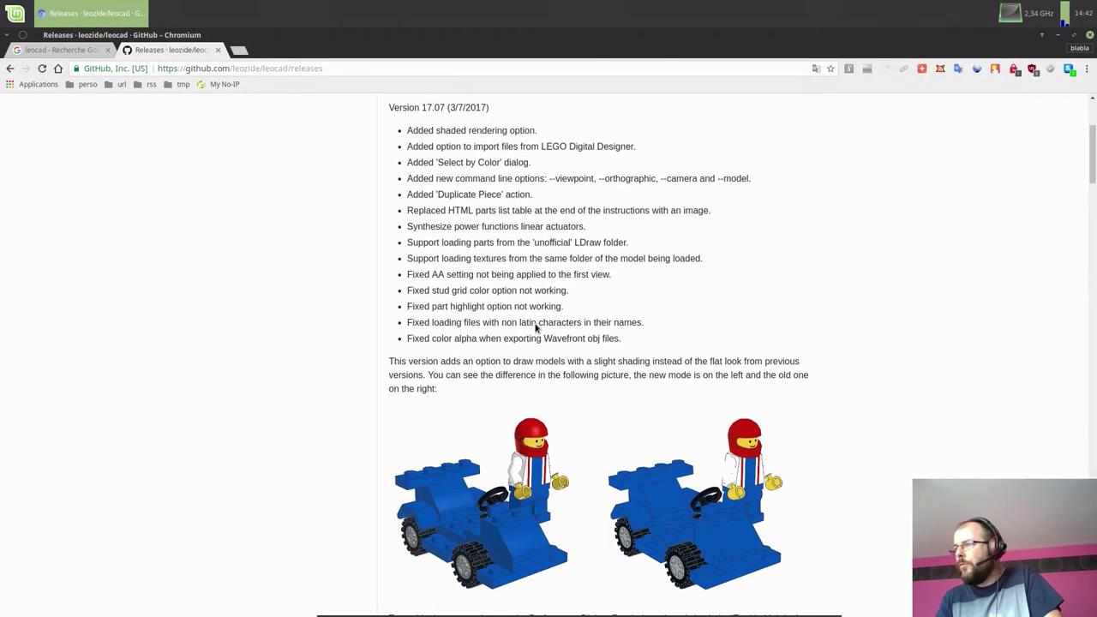
scroll(535, 328, down, 5)
scroll(535, 328, down, 5)
scroll(535, 330, down, 1)
scroll(535, 331, down, 5)
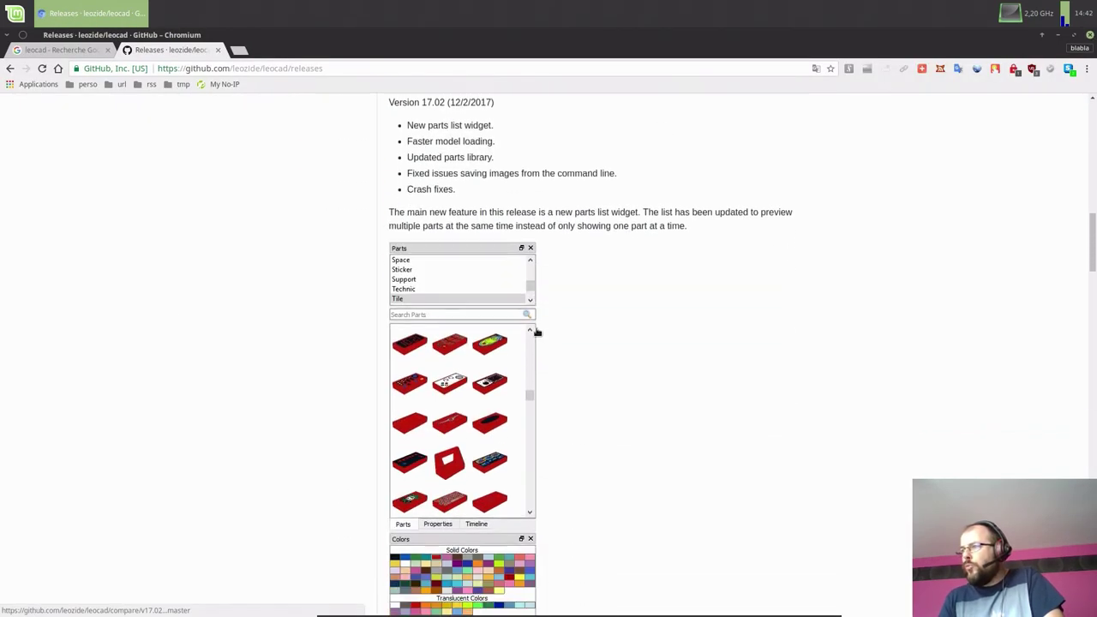
scroll(535, 332, down, 3)
scroll(535, 332, down, 2)
scroll(536, 331, down, 2)
scroll(534, 329, down, 1)
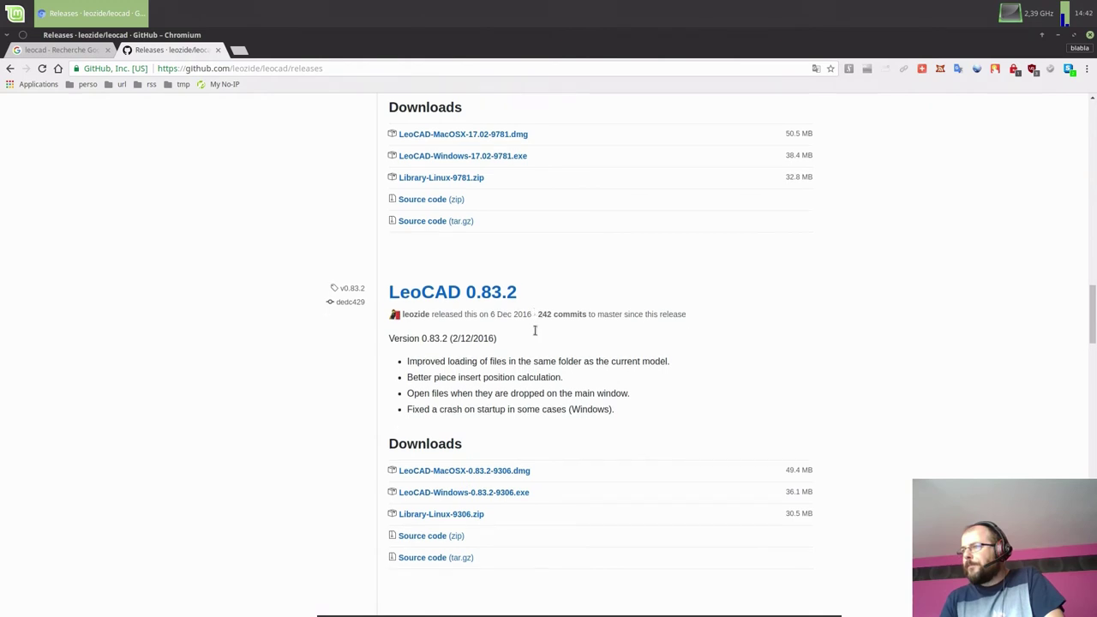
scroll(536, 334, down, 3)
scroll(514, 322, up, 2)
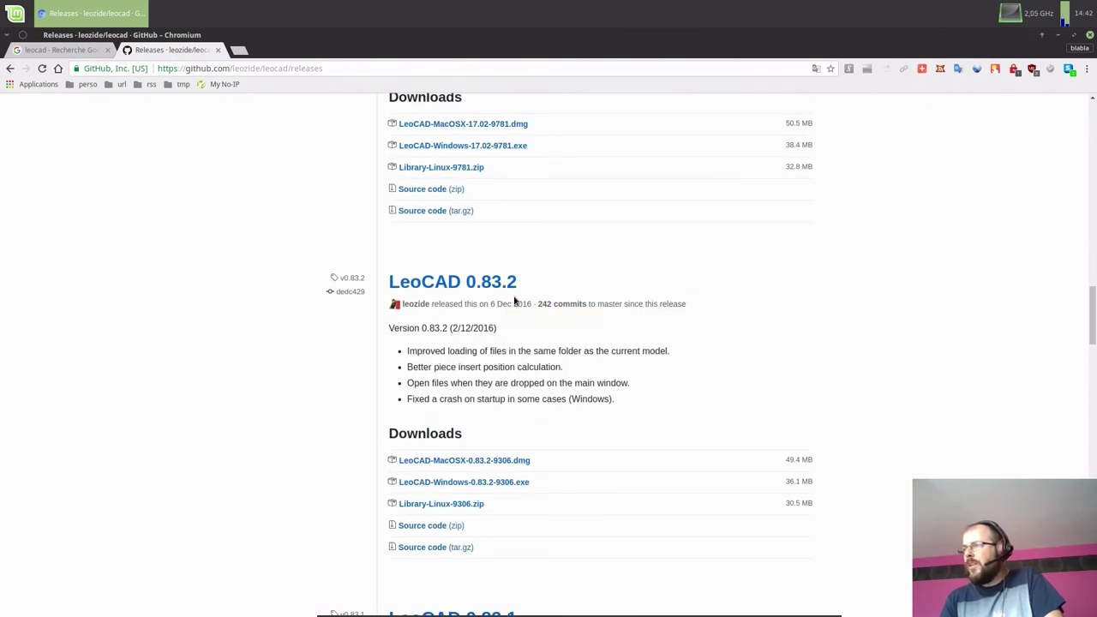
scroll(514, 302, down, 4)
scroll(514, 302, down, 3)
scroll(516, 301, down, 4)
scroll(517, 303, down, 4)
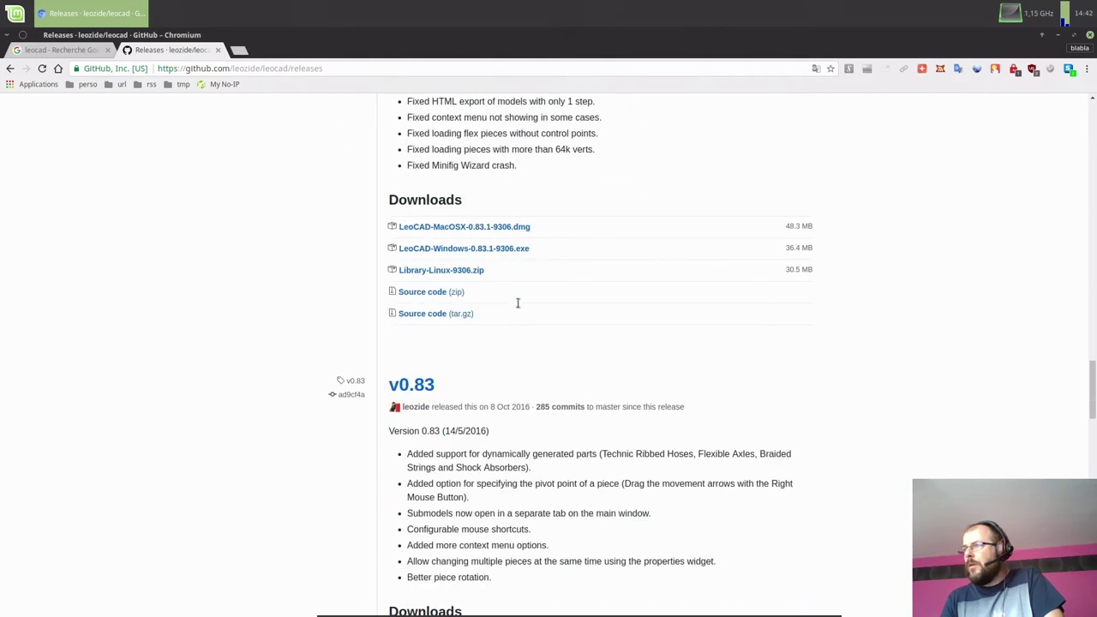
scroll(518, 303, down, 2)
scroll(517, 305, down, 2)
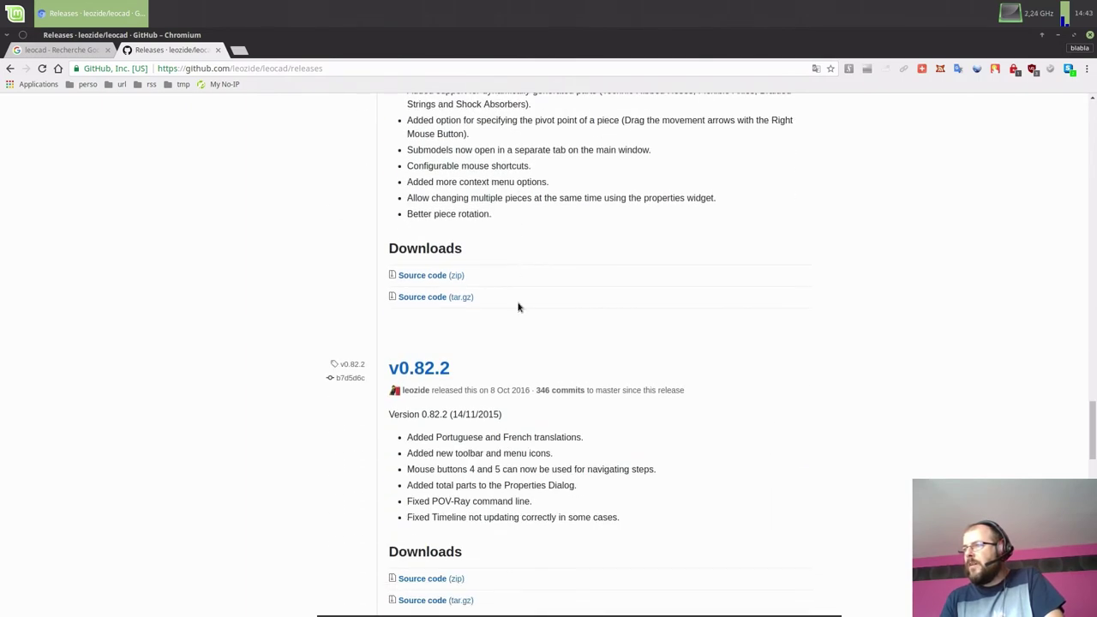
scroll(518, 307, down, 3)
scroll(518, 305, down, 3)
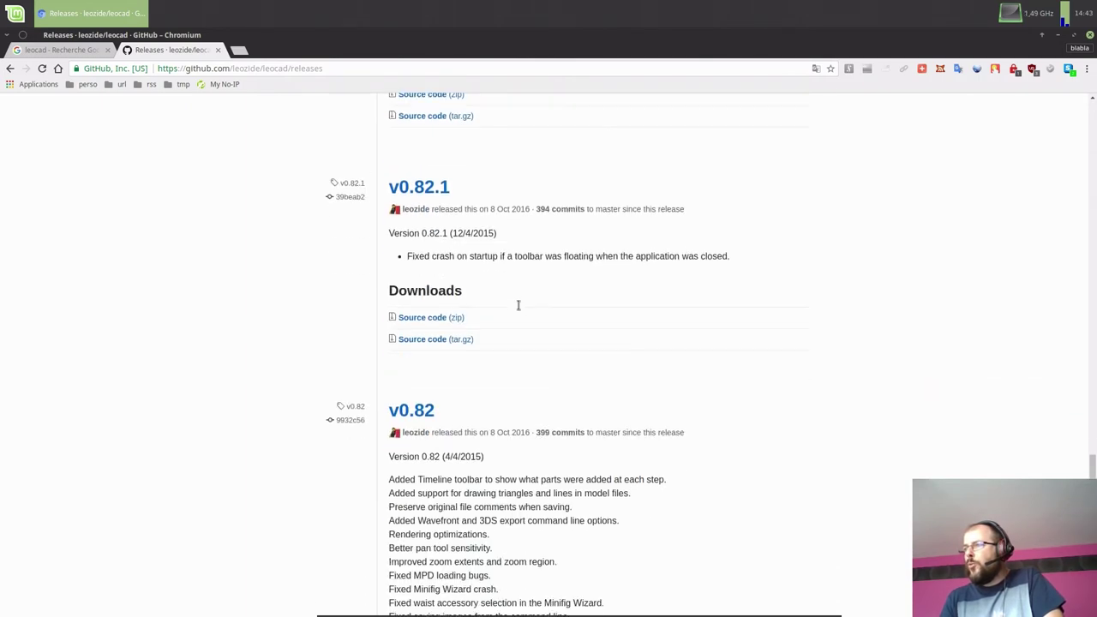
scroll(518, 308, down, 2)
scroll(518, 309, down, 2)
scroll(518, 308, down, 2)
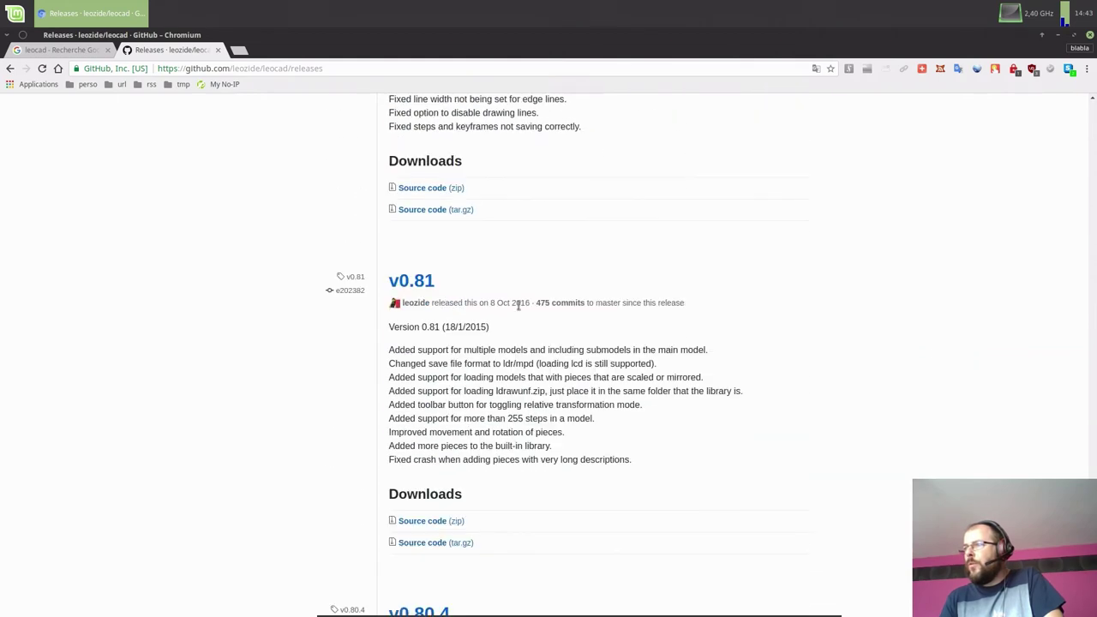
scroll(517, 306, down, 1)
scroll(519, 307, up, 1)
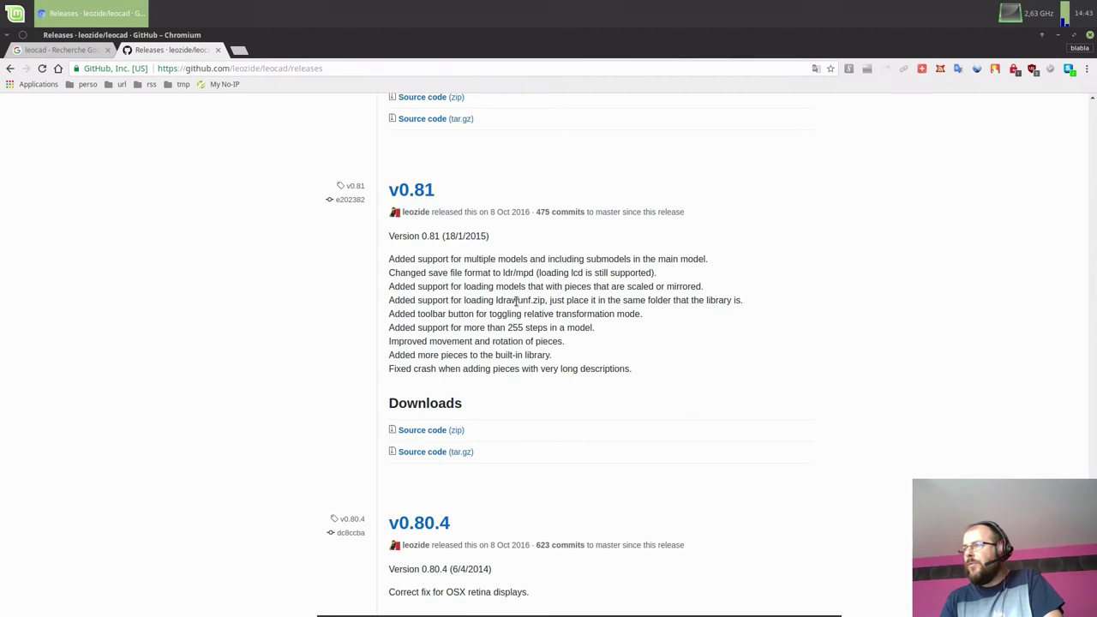
scroll(517, 301, up, 1)
scroll(518, 305, up, 4)
scroll(520, 310, up, 4)
scroll(525, 316, up, 3)
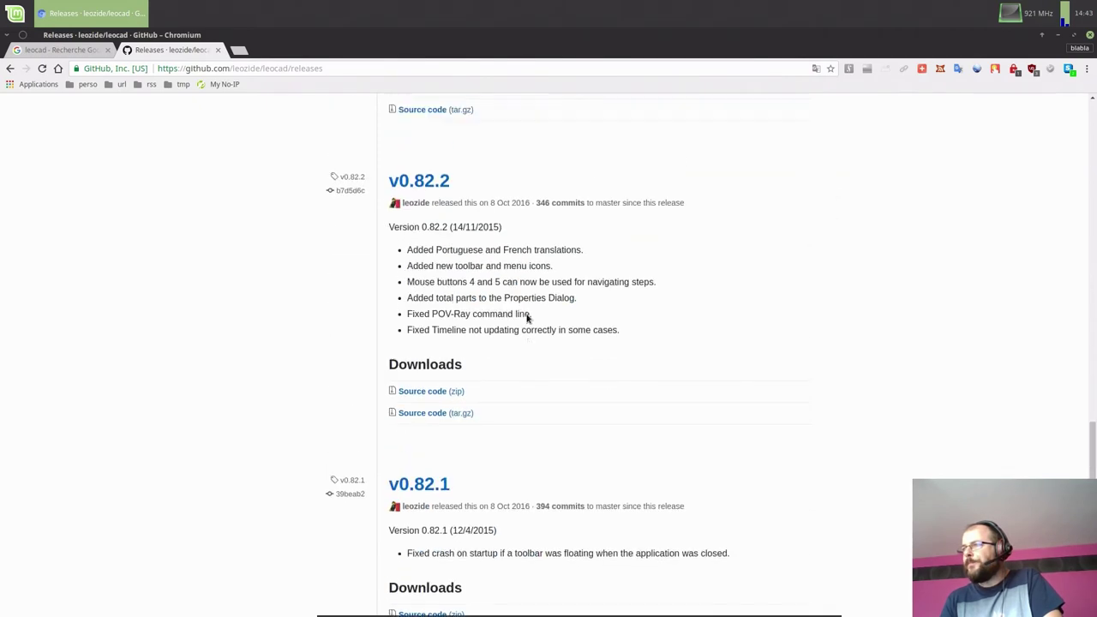
scroll(527, 317, up, 2)
scroll(527, 318, up, 2)
scroll(527, 320, up, 4)
scroll(530, 322, up, 2)
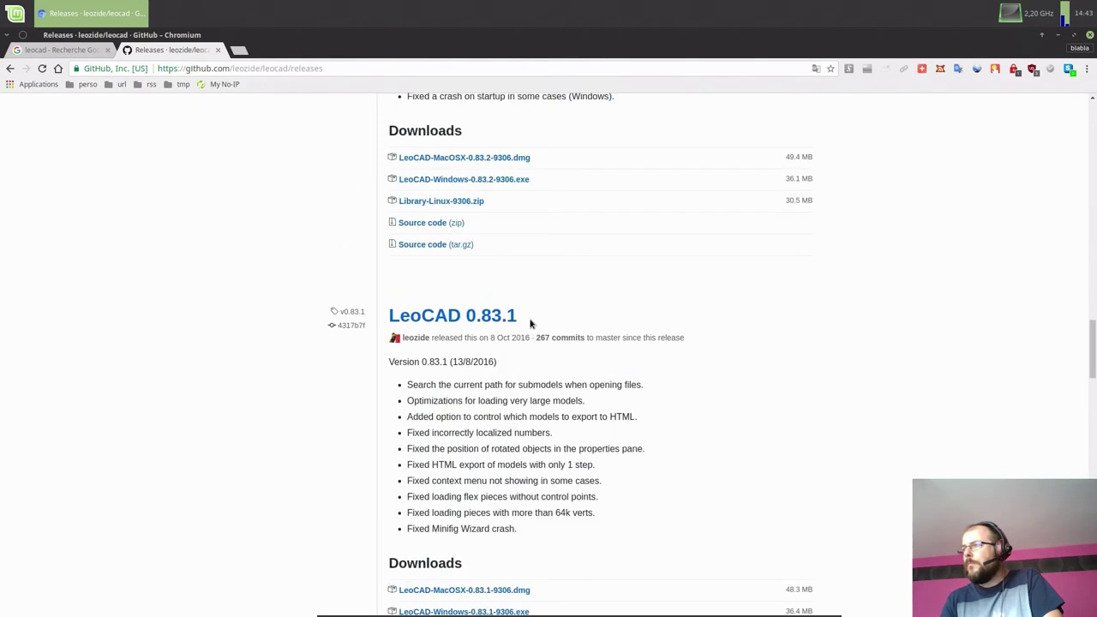
scroll(529, 322, up, 3)
scroll(530, 322, up, 2)
scroll(531, 322, up, 3)
scroll(531, 323, up, 3)
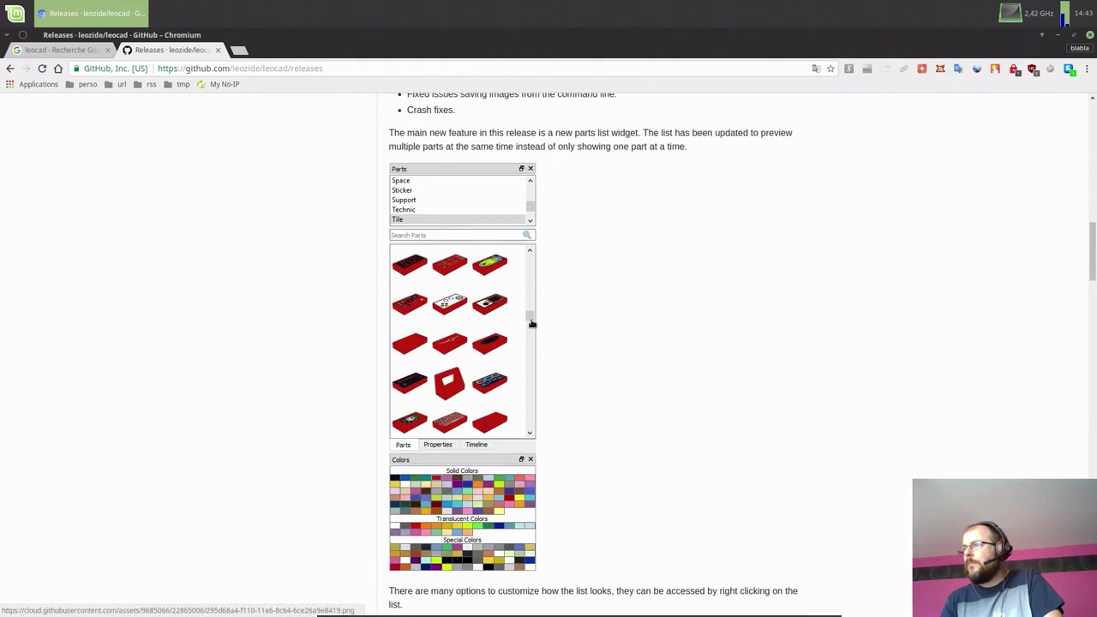
scroll(531, 323, up, 2)
scroll(532, 323, down, 1)
scroll(534, 323, down, 3)
scroll(536, 322, down, 2)
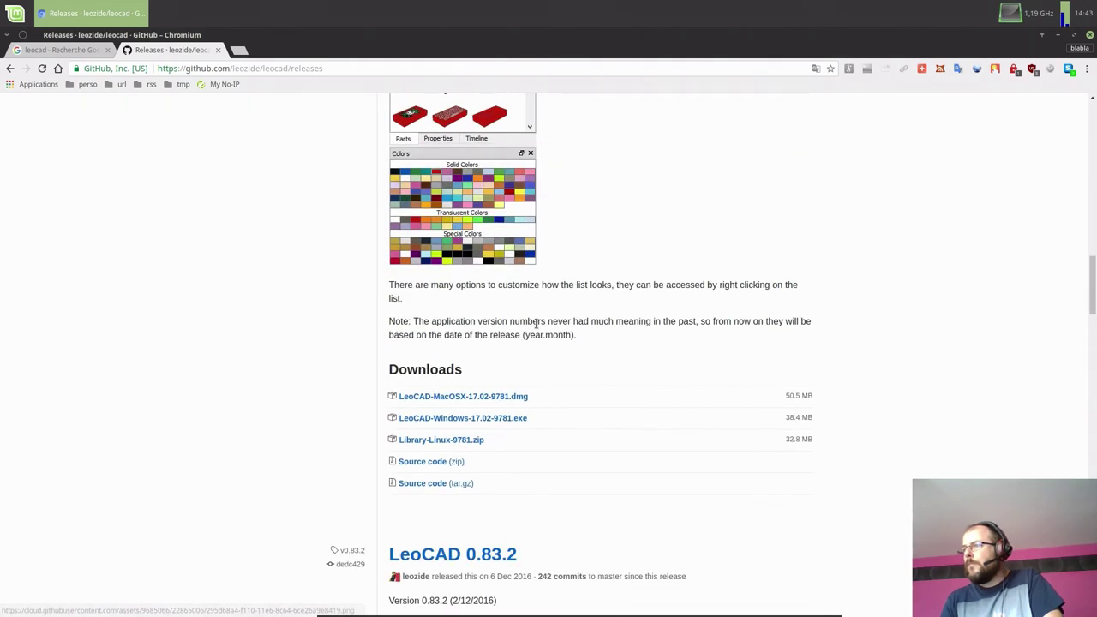
scroll(537, 325, down, 3)
scroll(536, 326, down, 3)
scroll(553, 328, down, 1)
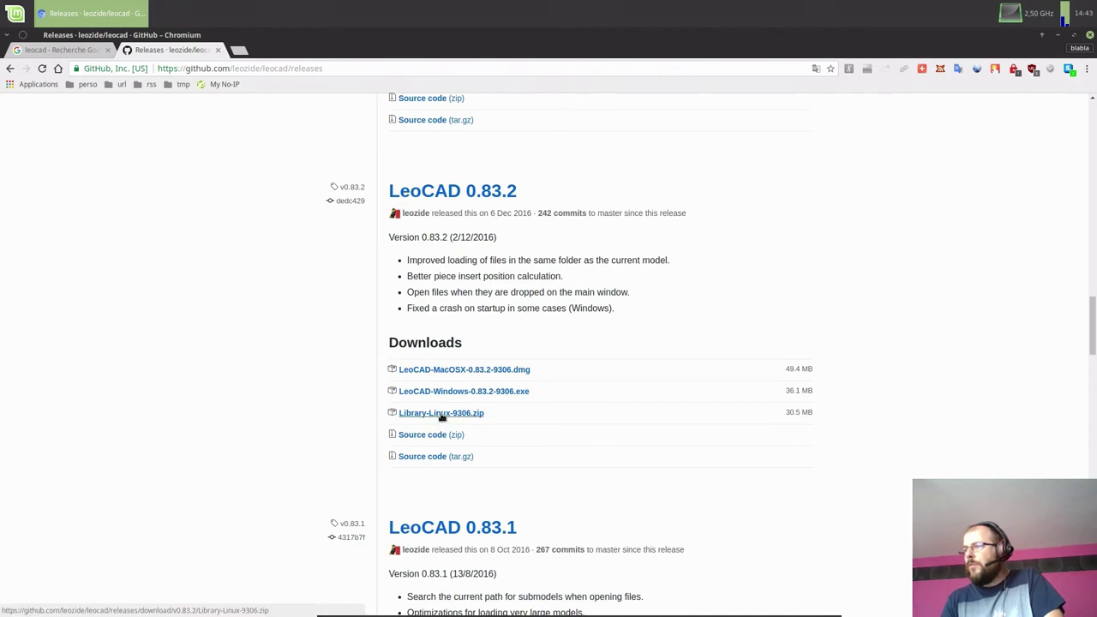
click(441, 416)
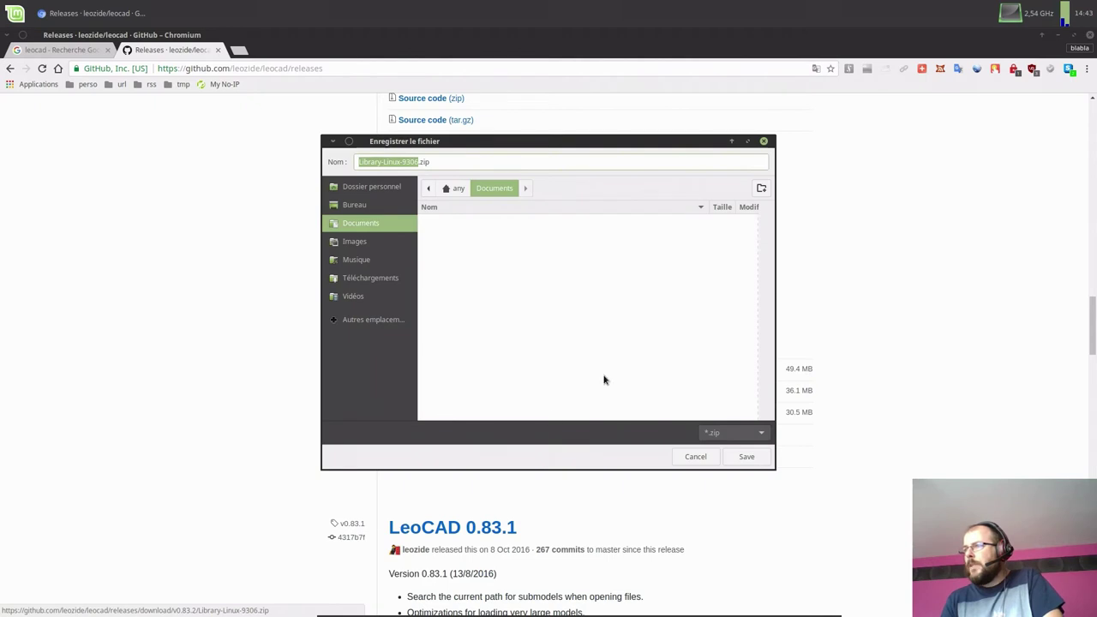
click(459, 189)
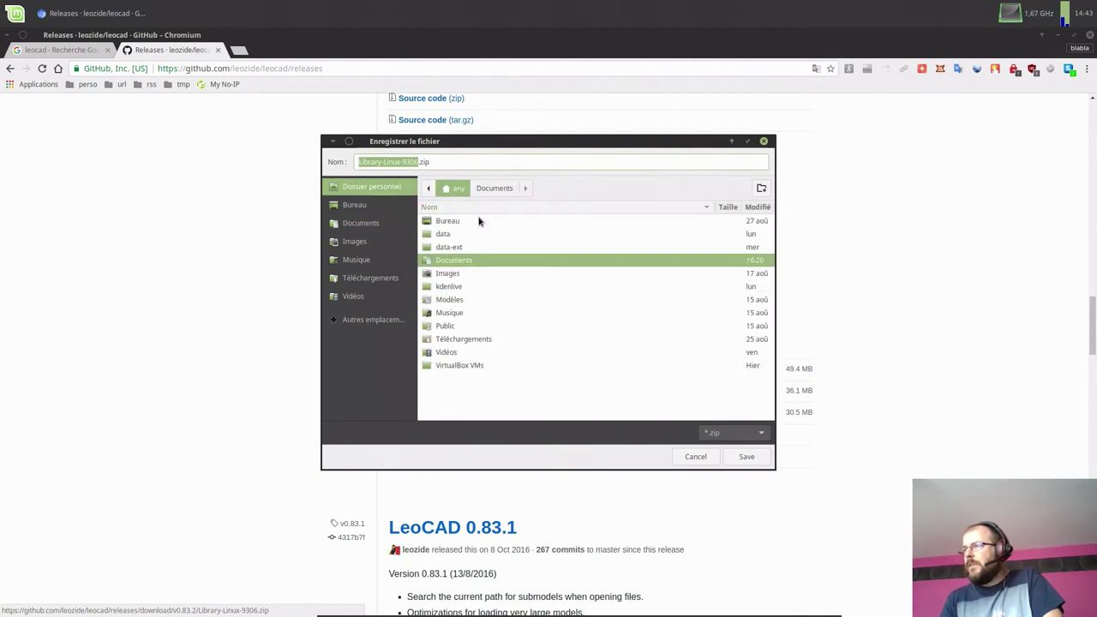
double_click(468, 341)
click(747, 455)
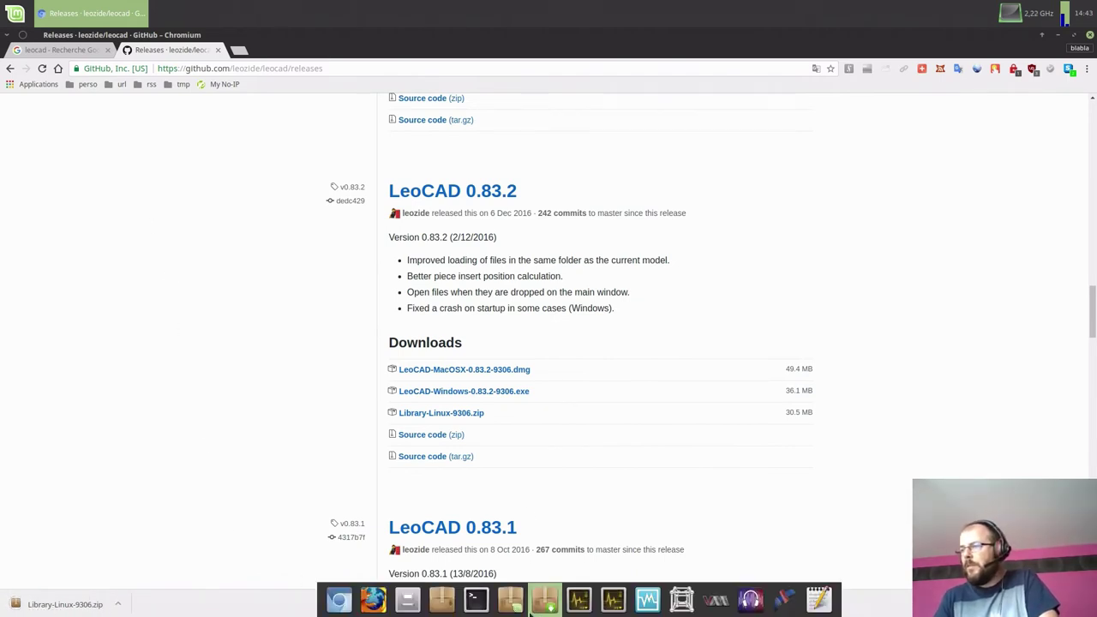
Type 'sudo thunar' in a new terminal, then open Téléchargements in the file manager.
click(476, 600)
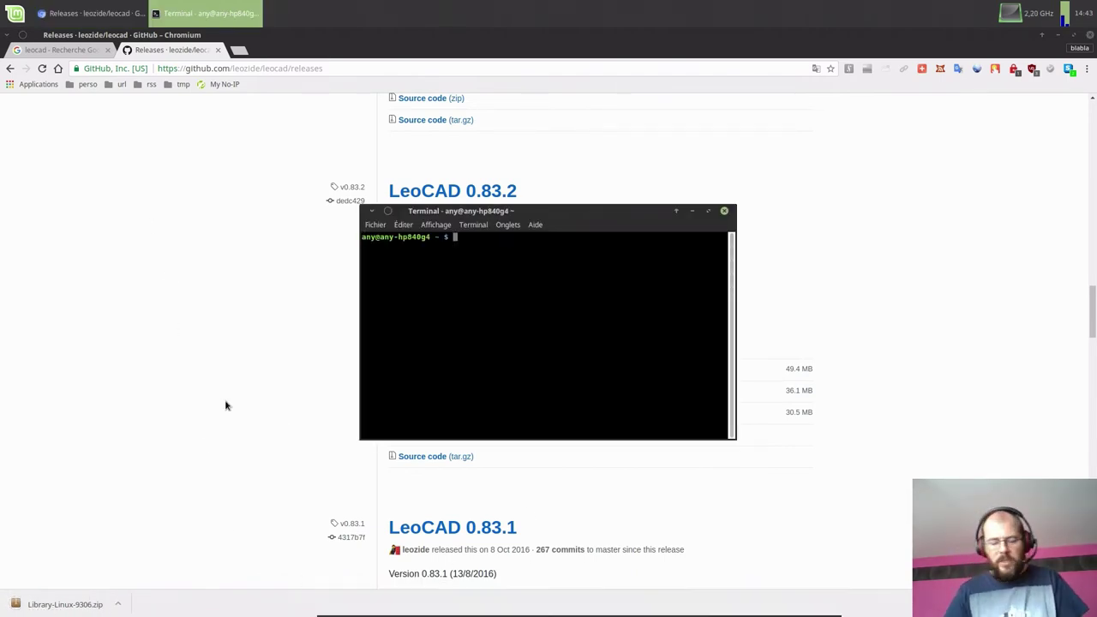
text(sudo th)
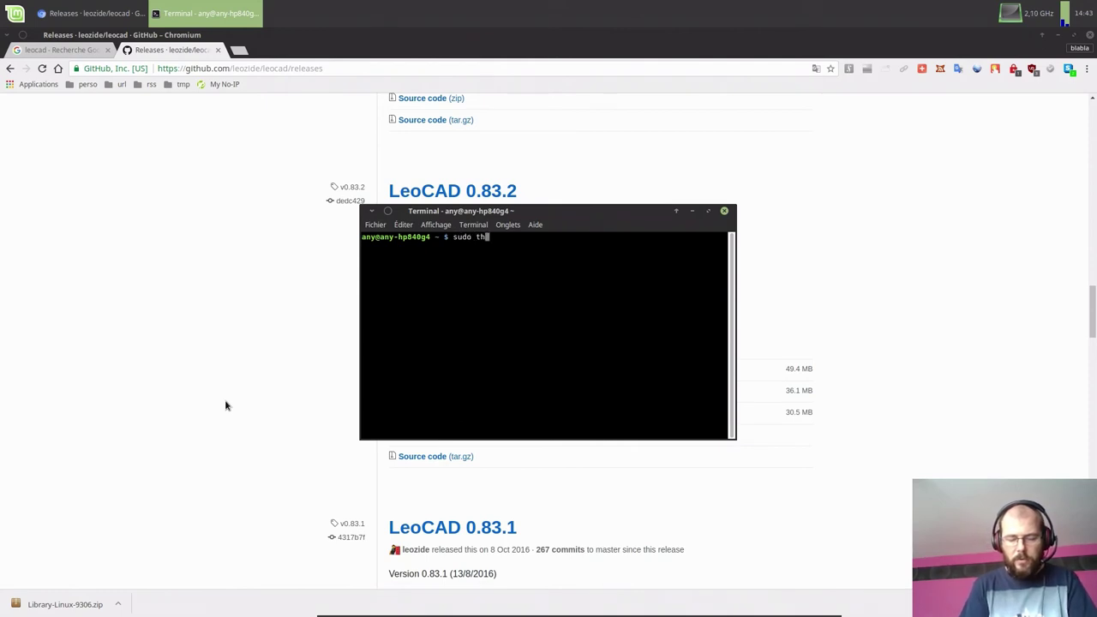
text(unar)
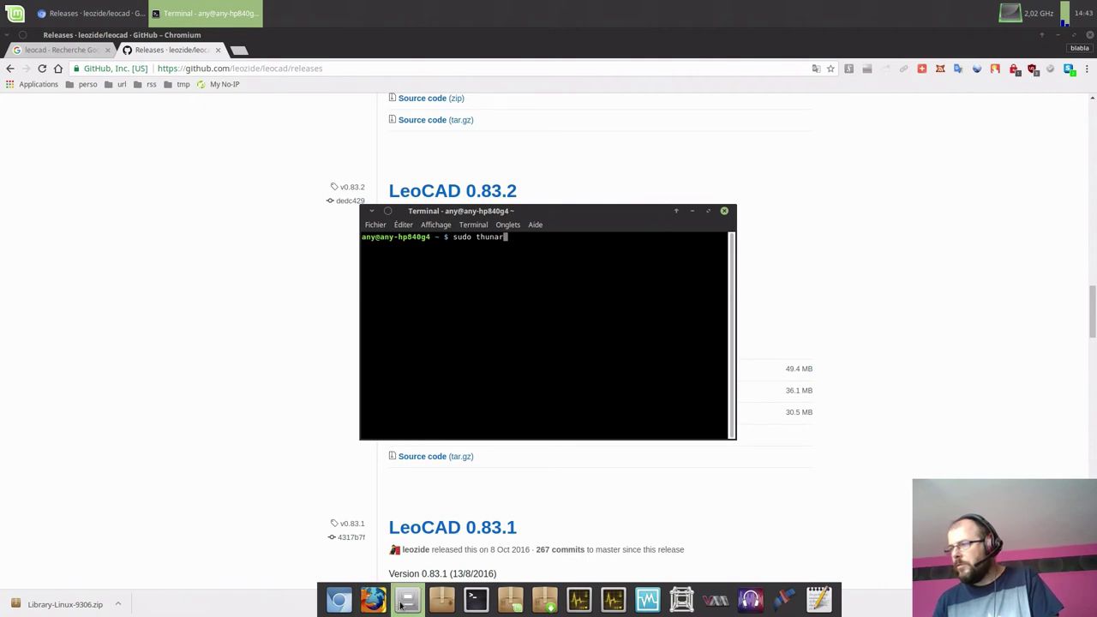
click(407, 600)
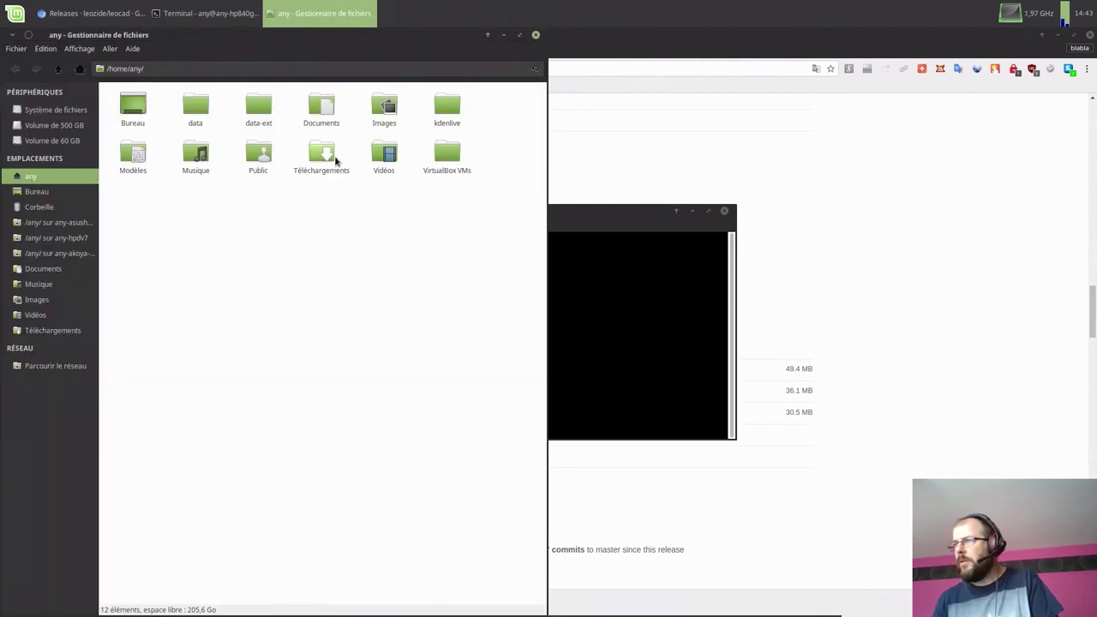
double_click(335, 161)
Extract Library-Linux-9306.zip here, check the extracted library.bin, then close the file manager.
click(128, 109)
right_click(129, 111)
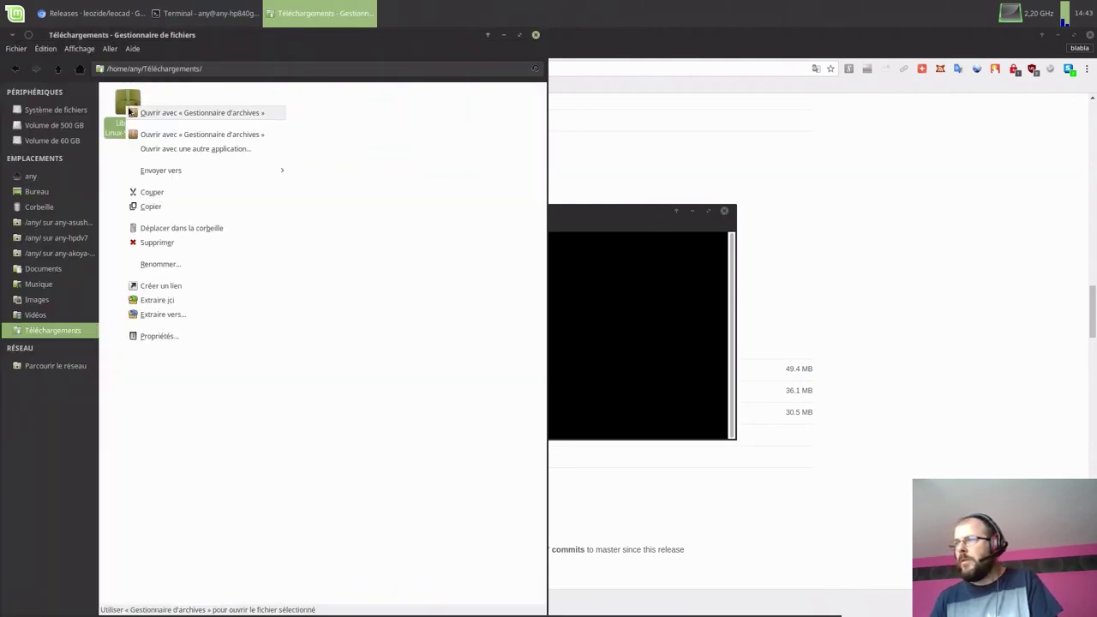
click(179, 299)
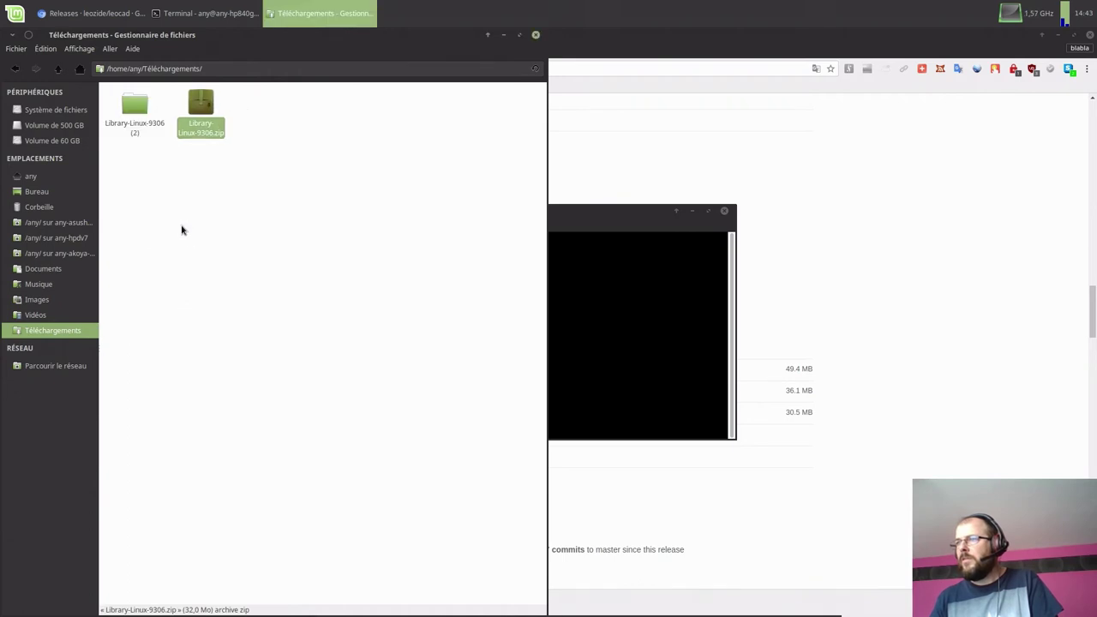
double_click(134, 107)
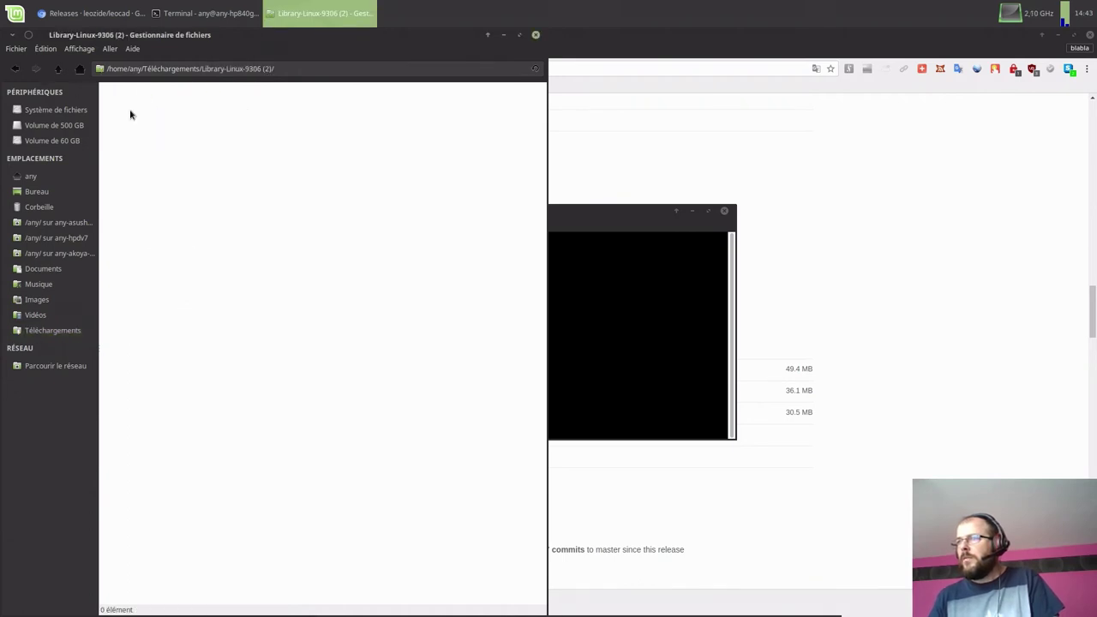
click(25, 71)
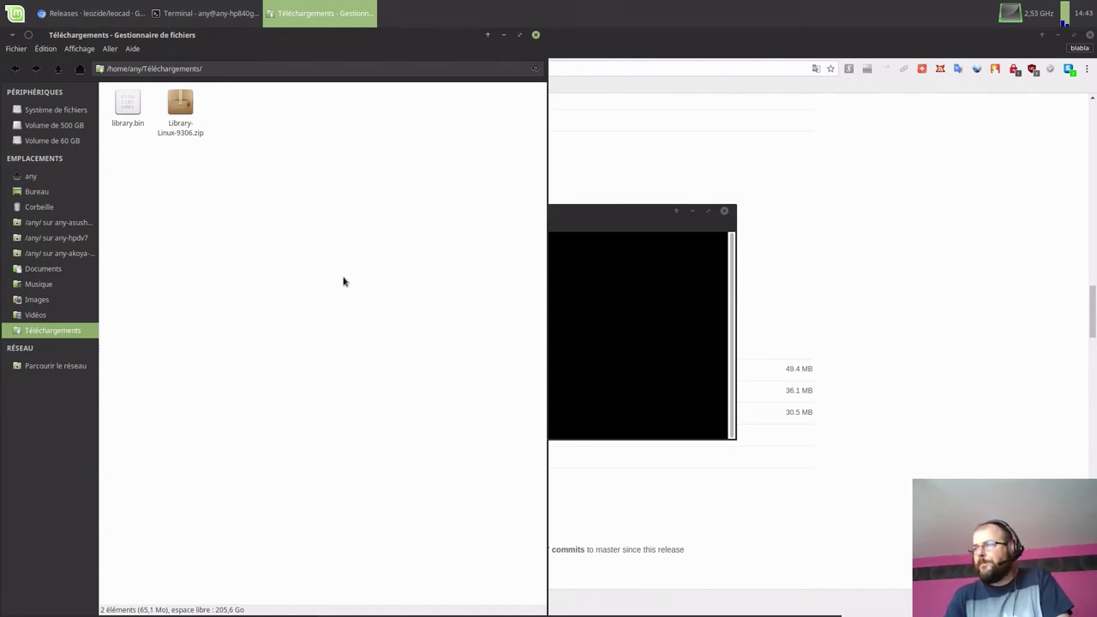
click(536, 36)
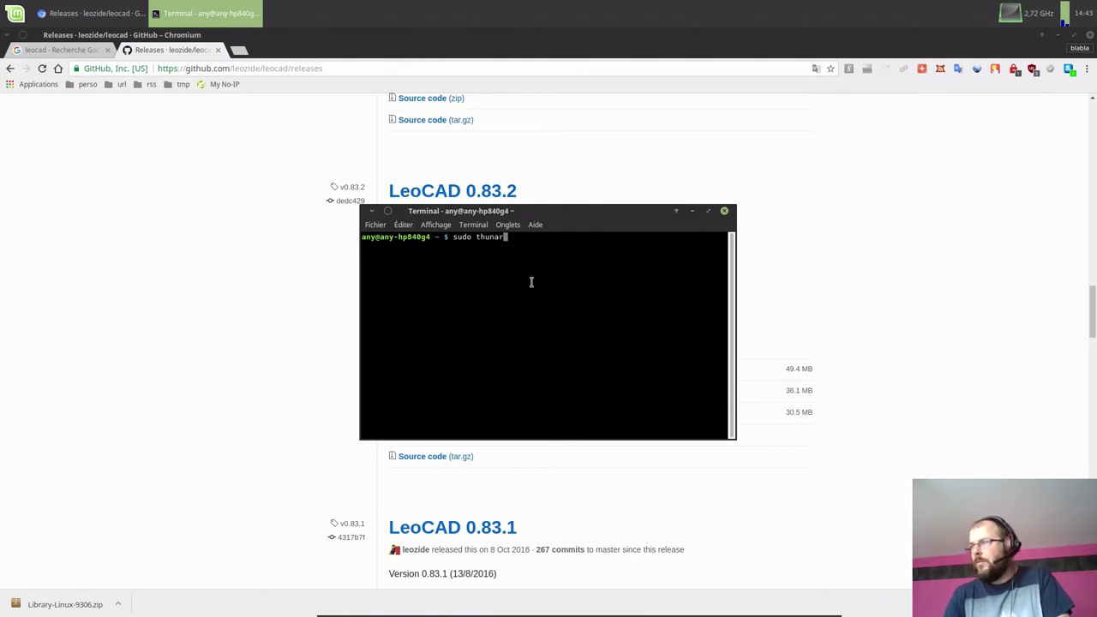
Launch Thunar as root with the password and copy library.bin from Téléchargements.
key(Return)
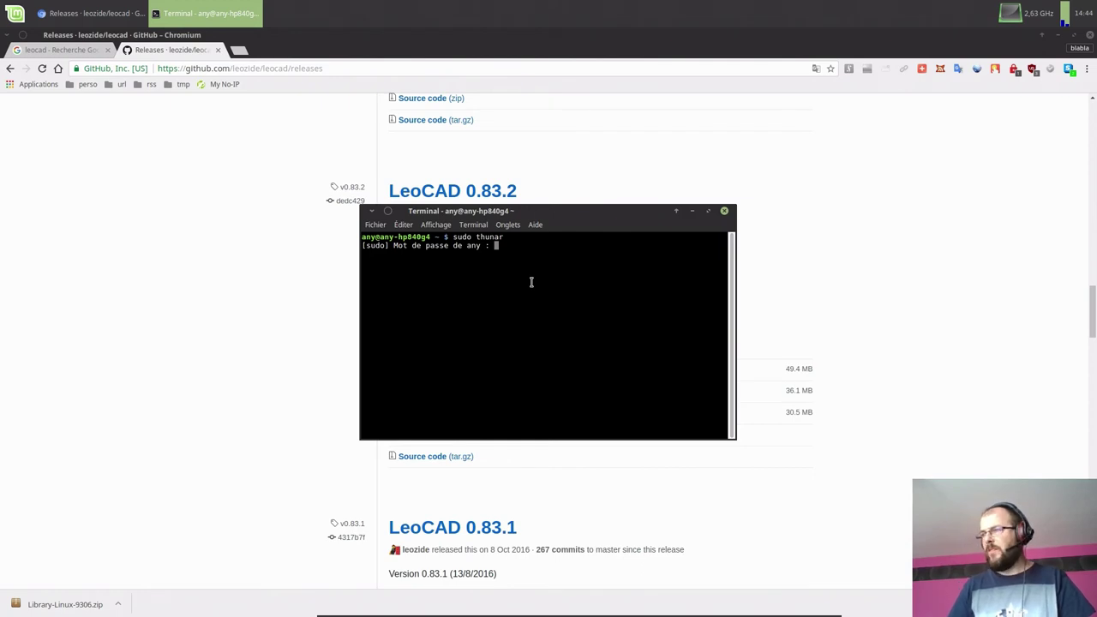
key(Return)
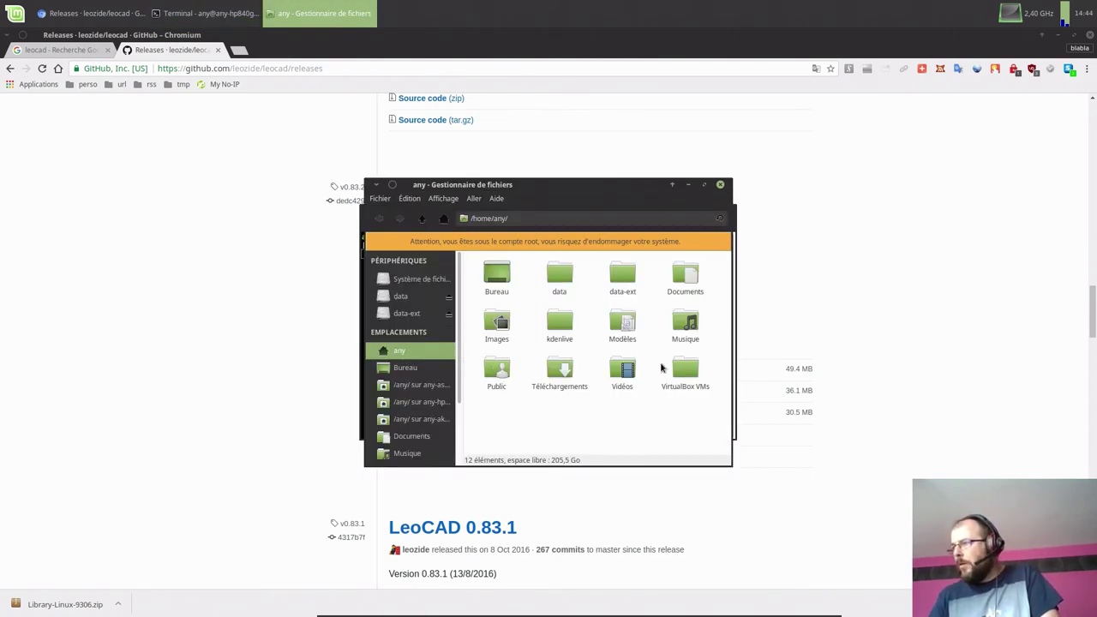
double_click(563, 370)
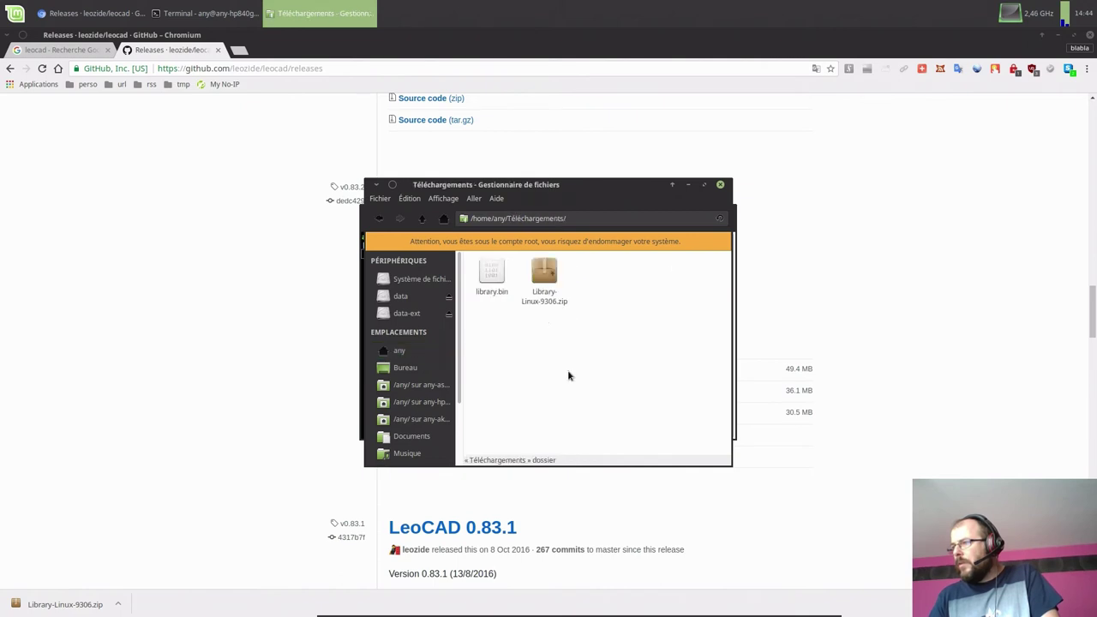
click(498, 279)
right_click(498, 279)
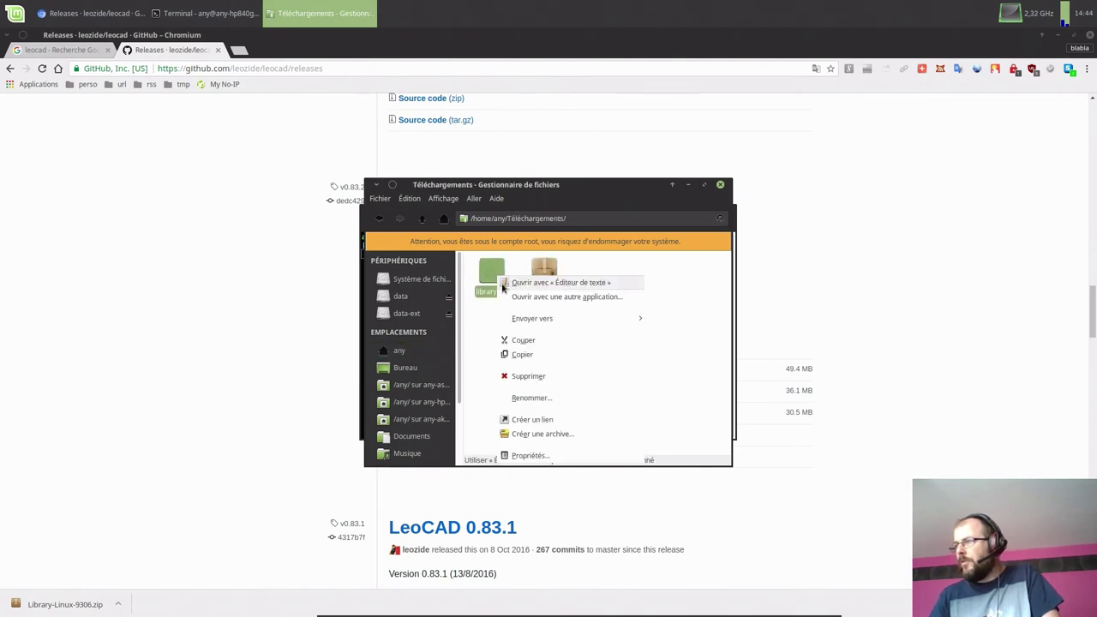
click(535, 358)
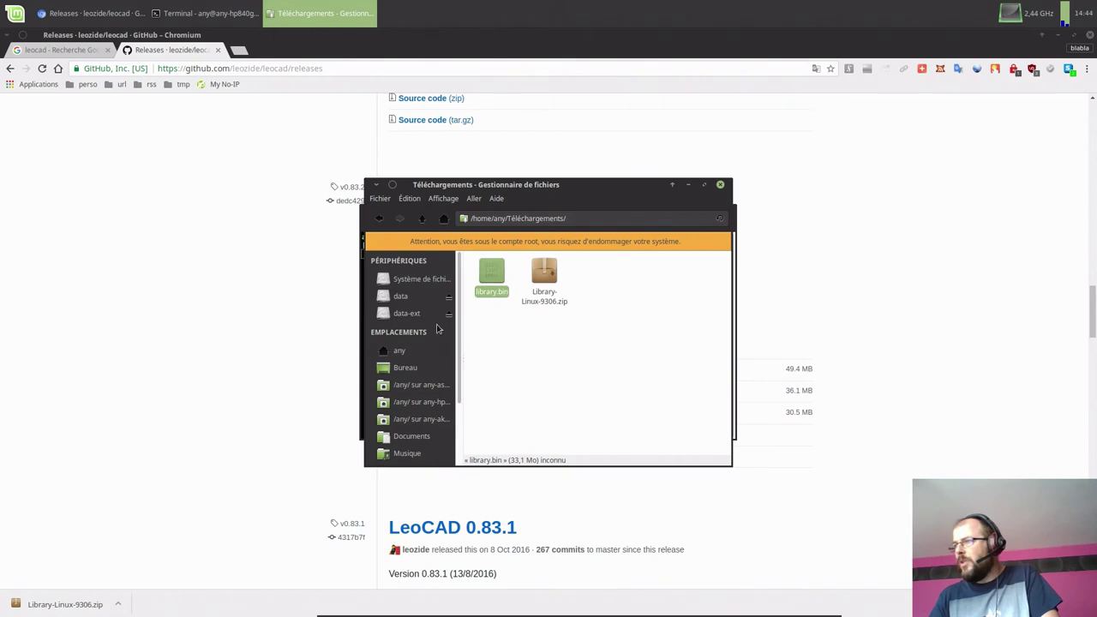
Navigate from the file-system root to /usr/share and maximize the window.
click(421, 280)
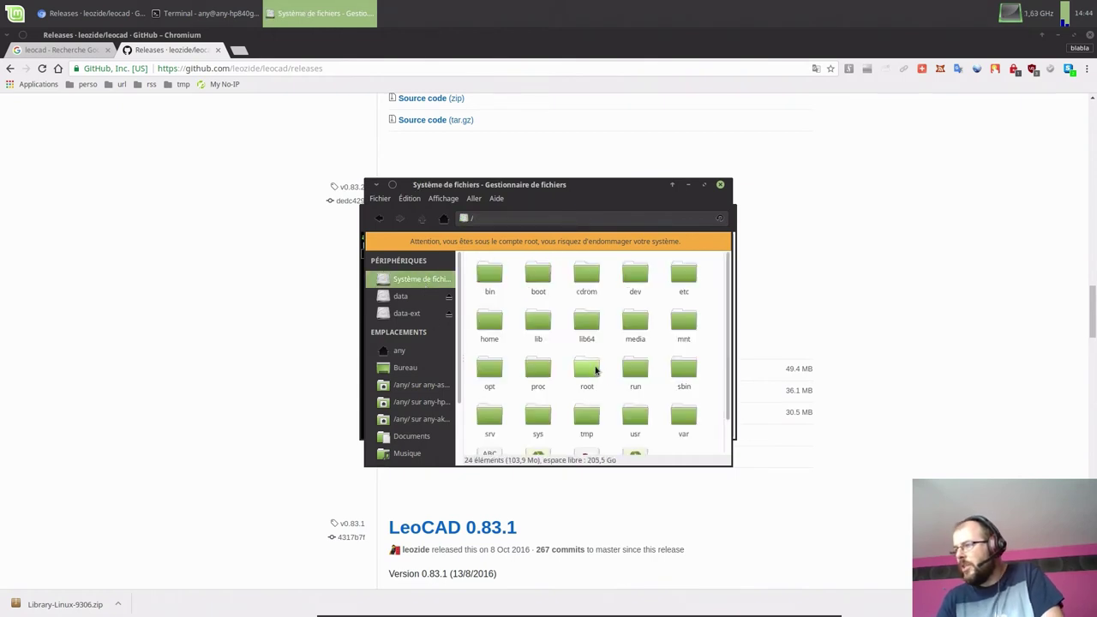
scroll(612, 386, down, 1)
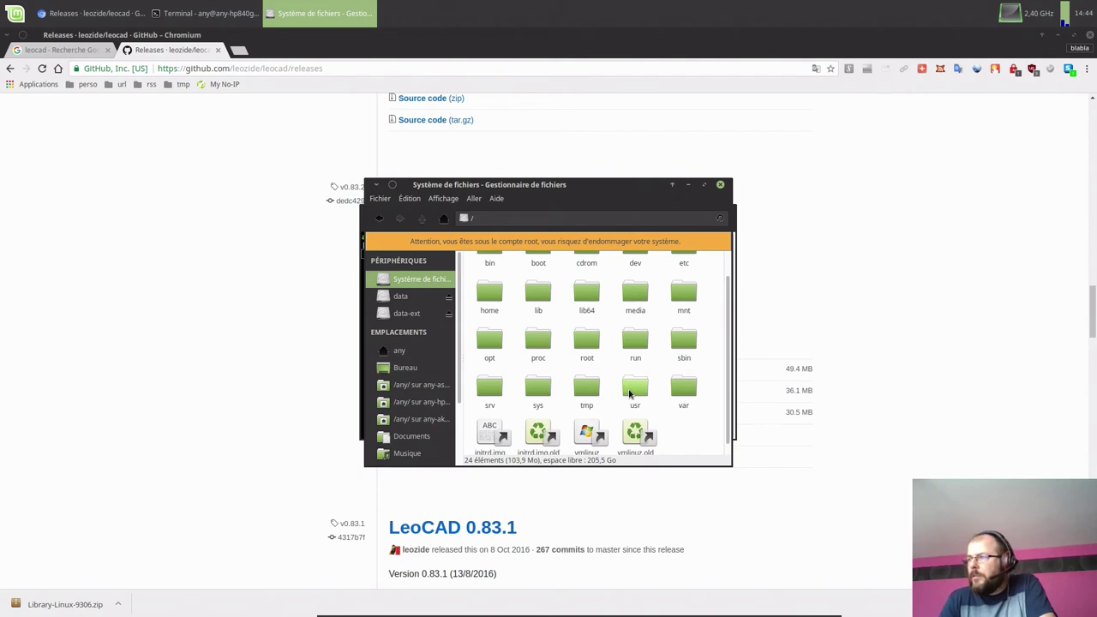
double_click(635, 389)
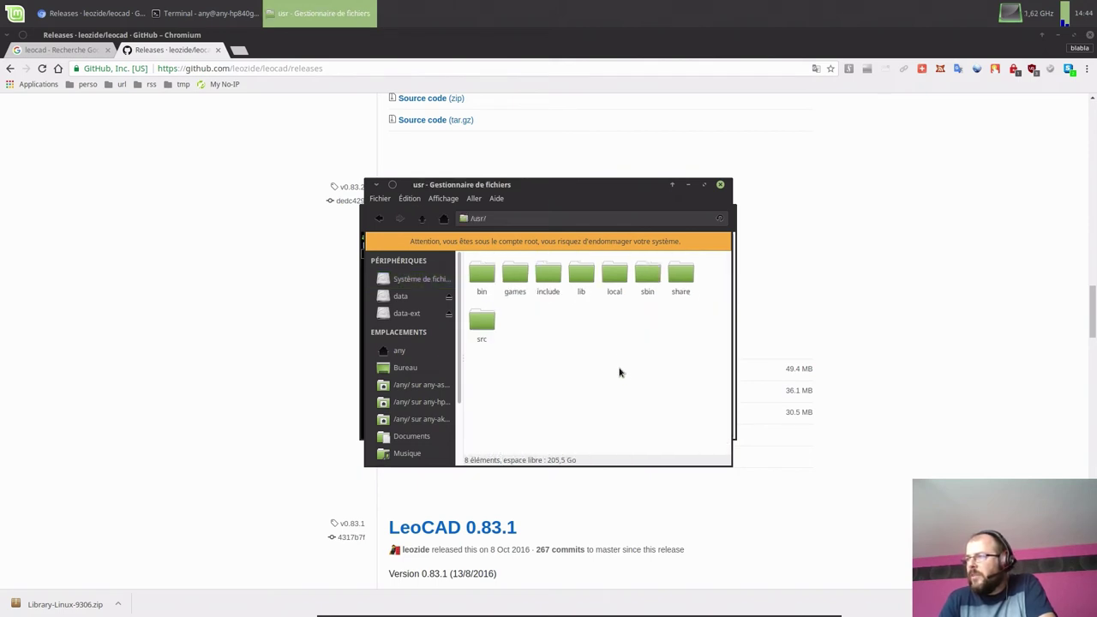
double_click(684, 274)
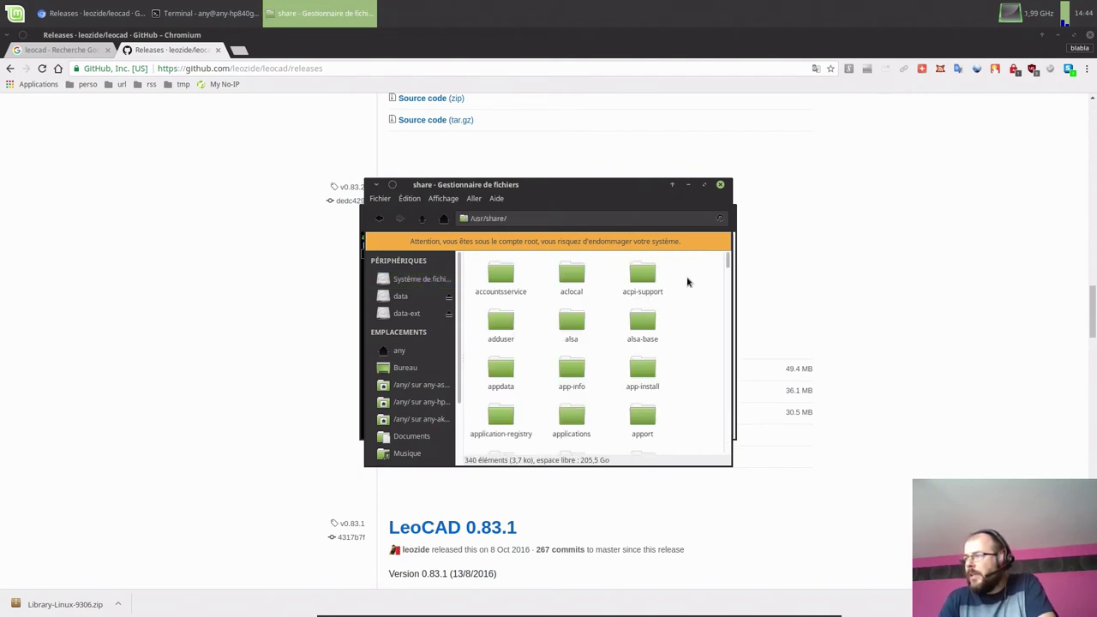
click(703, 184)
scroll(553, 373, down, 3)
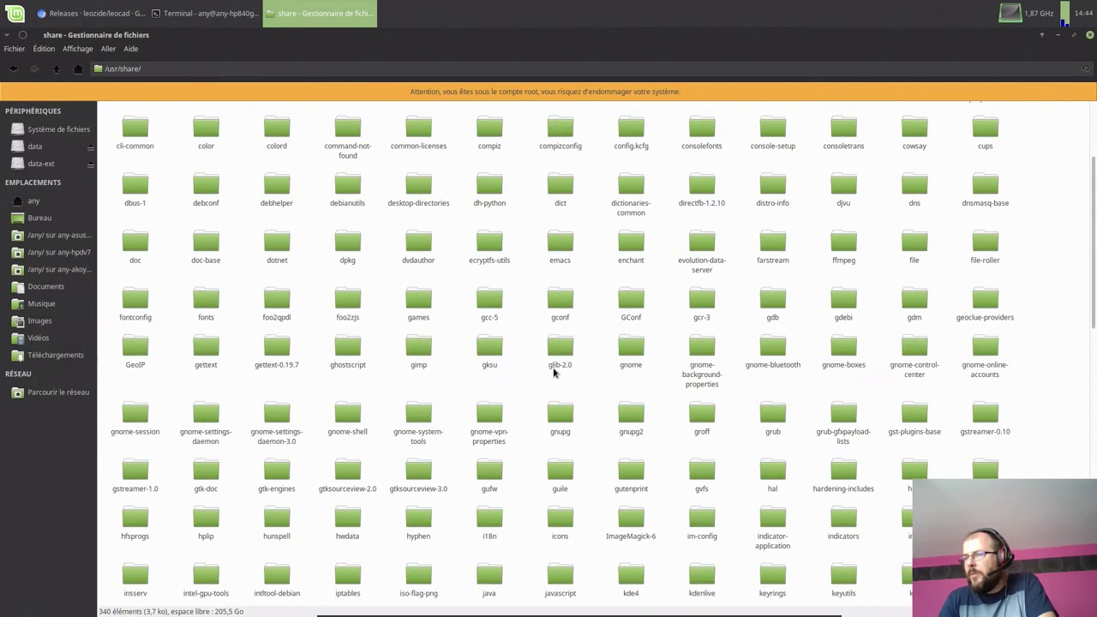
scroll(552, 372, down, 2)
scroll(552, 373, down, 5)
scroll(553, 373, up, 2)
scroll(555, 377, up, 4)
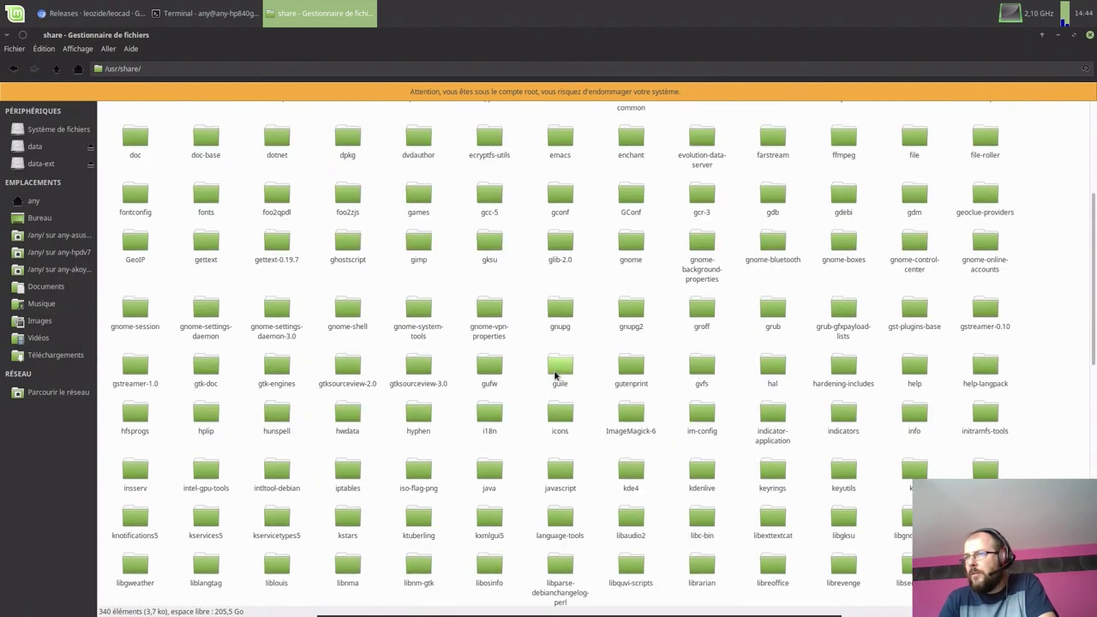
Create a new folder named 'leocad' in /usr/share.
right_click(1052, 215)
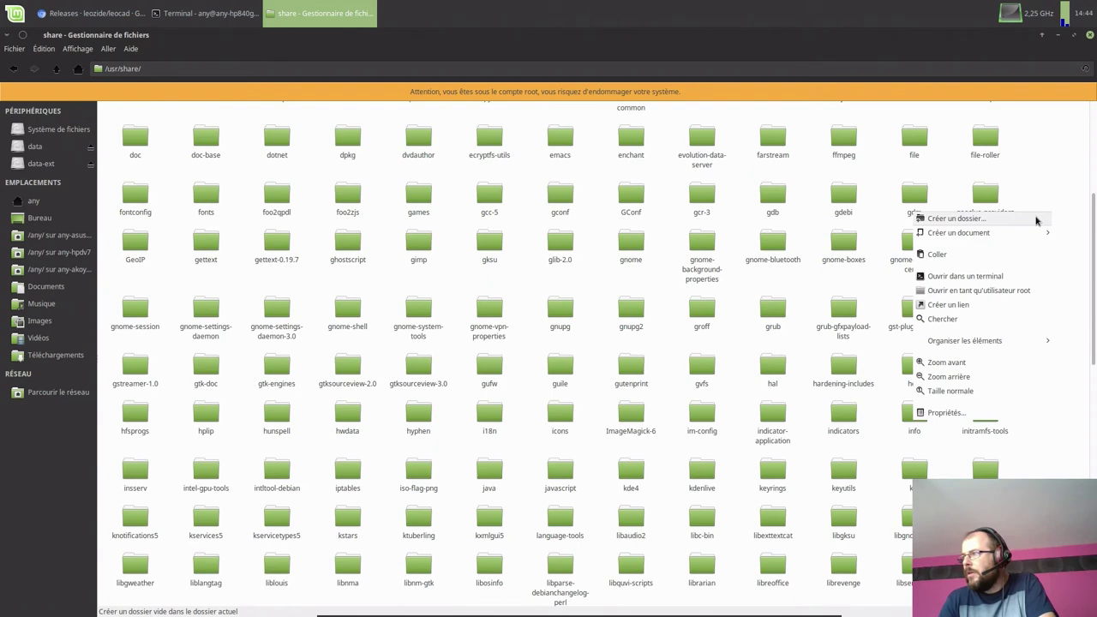
click(1035, 222)
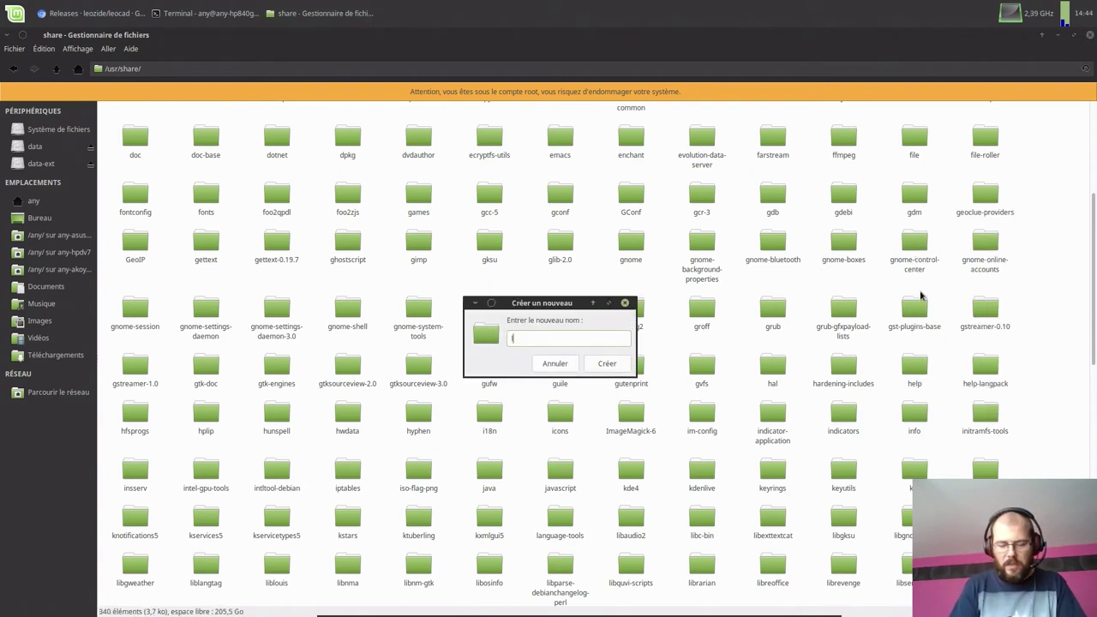
text(eocad)
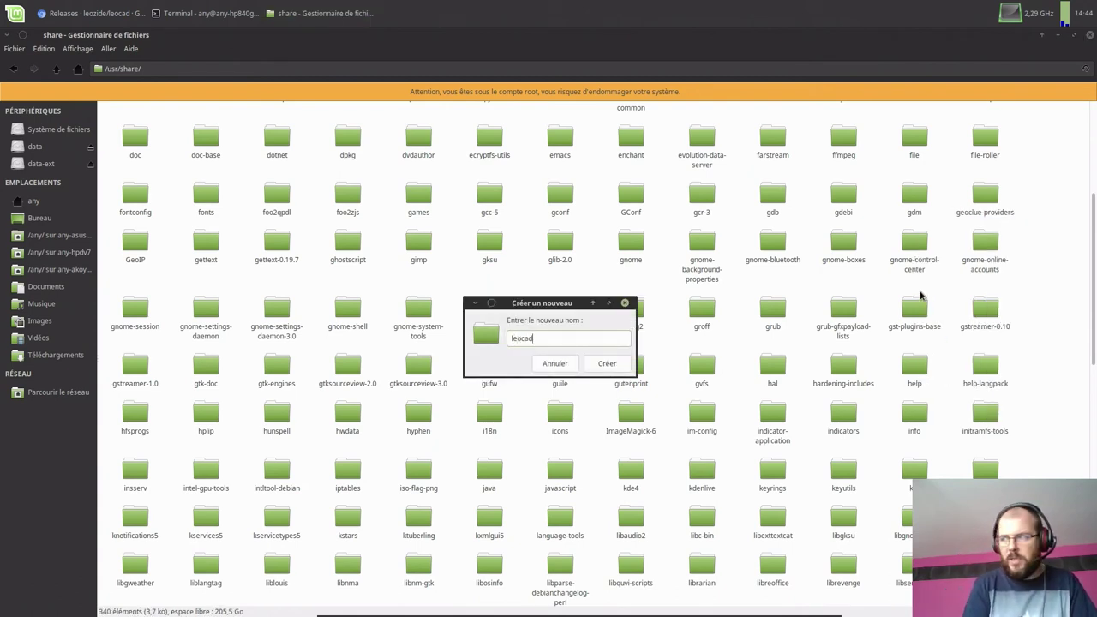
key(Return)
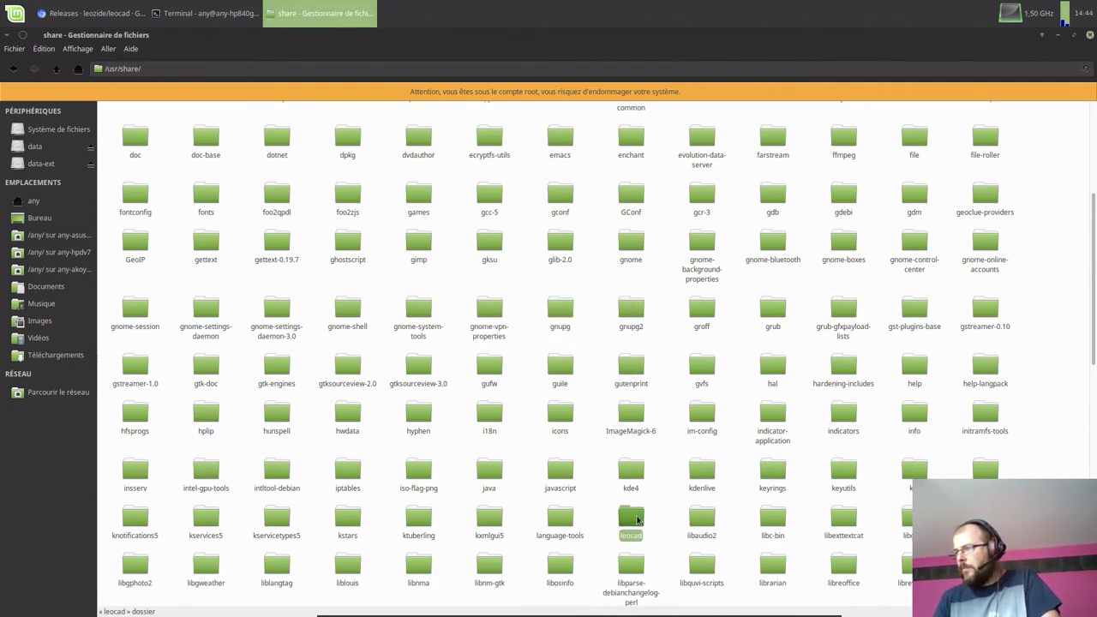
Paste library.bin into the leocad folder and close the root file manager.
double_click(644, 521)
right_click(389, 375)
click(408, 416)
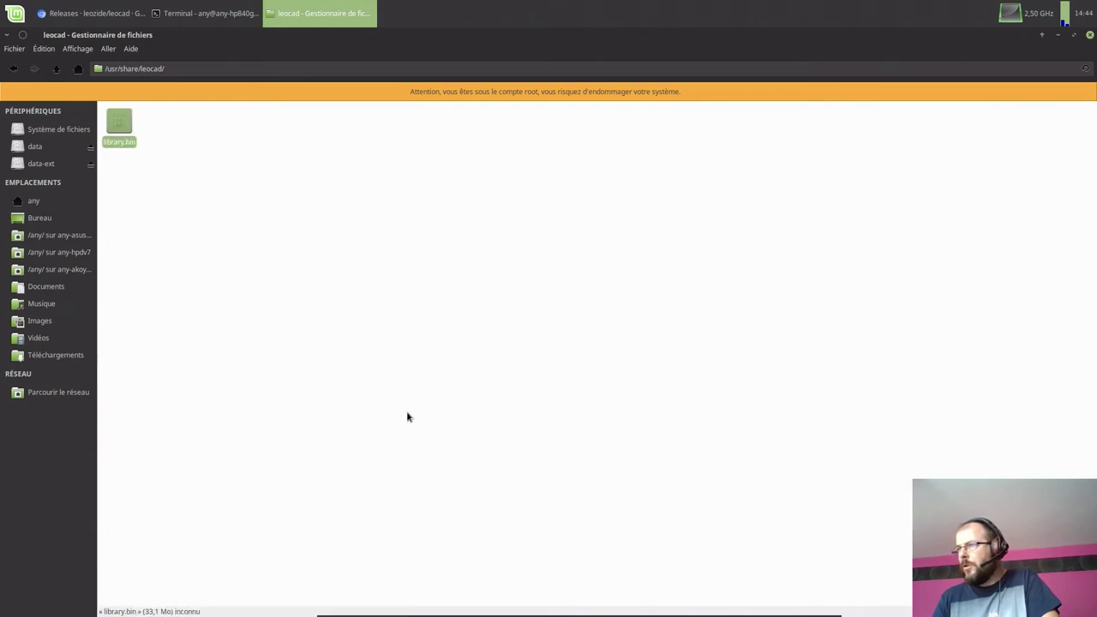
click(1089, 36)
Close the terminal and releases tab, return Chromium to Google and minimize it, then launch LeoCAD.
click(724, 212)
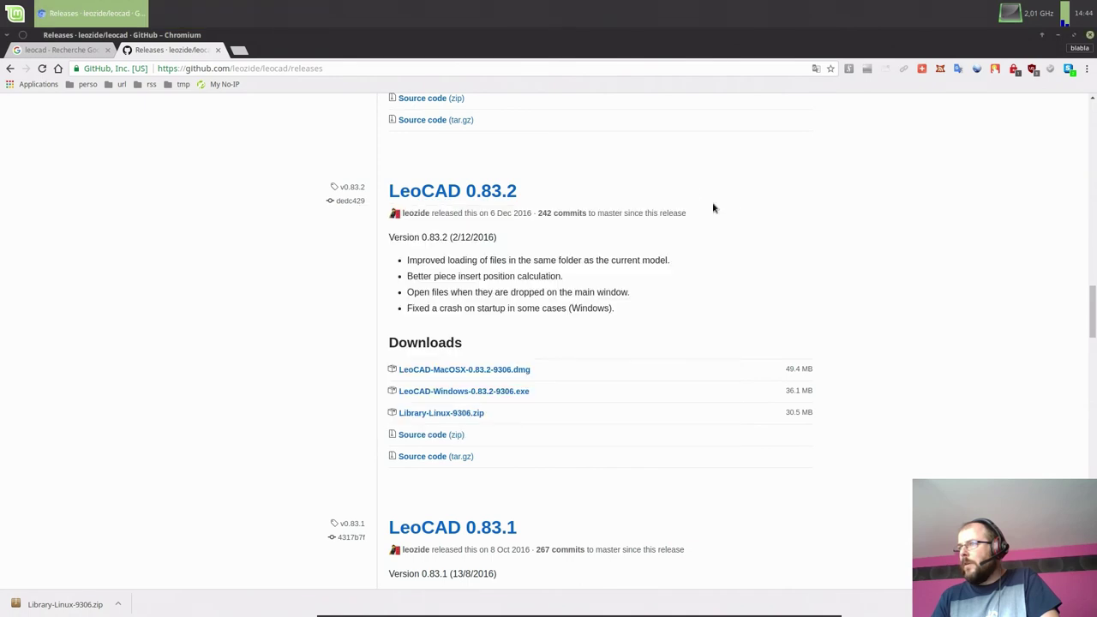
click(219, 51)
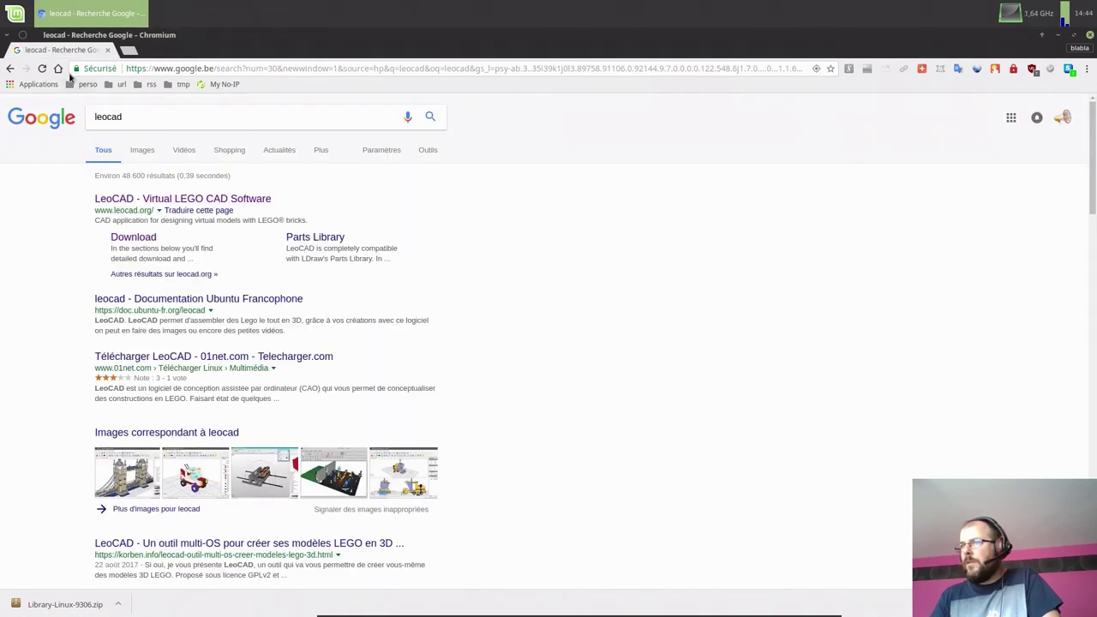
click(60, 70)
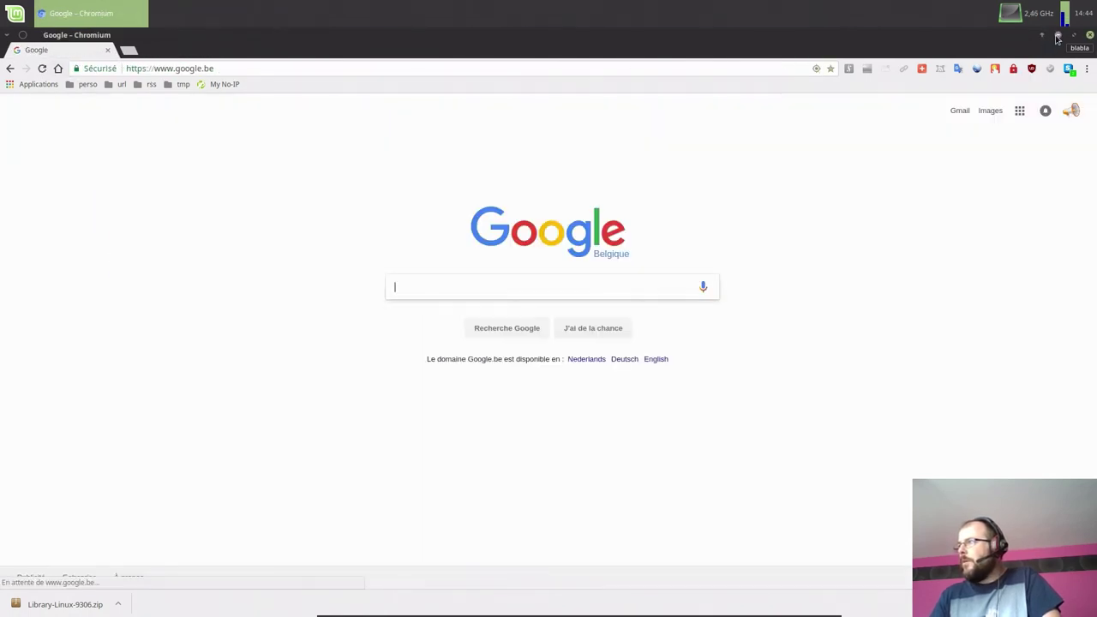
click(1043, 35)
click(16, 13)
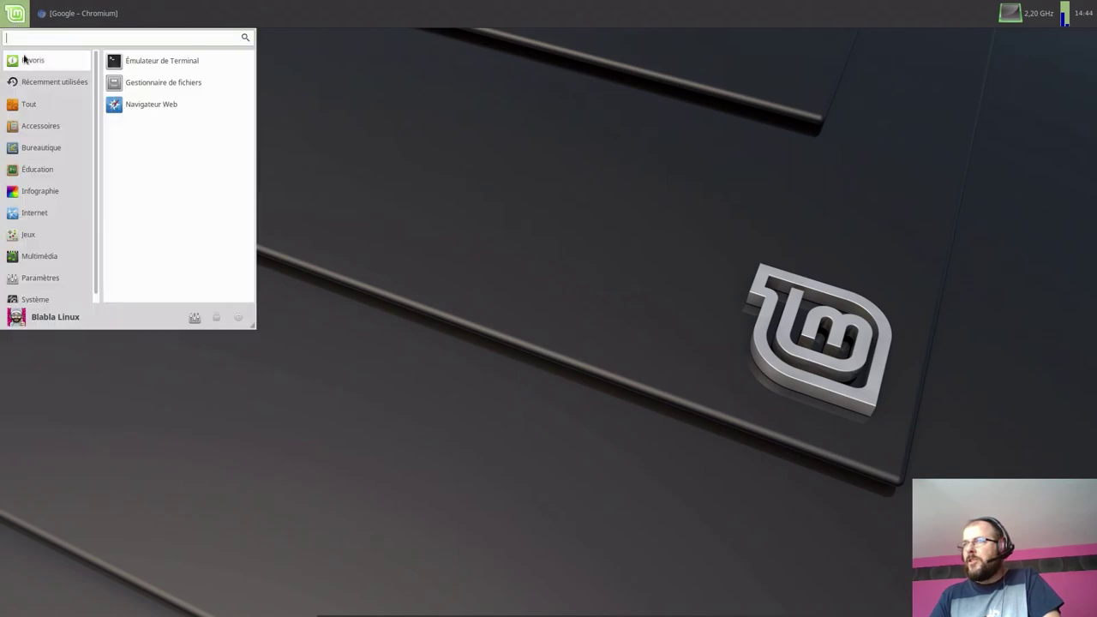
mouse_move(38, 169)
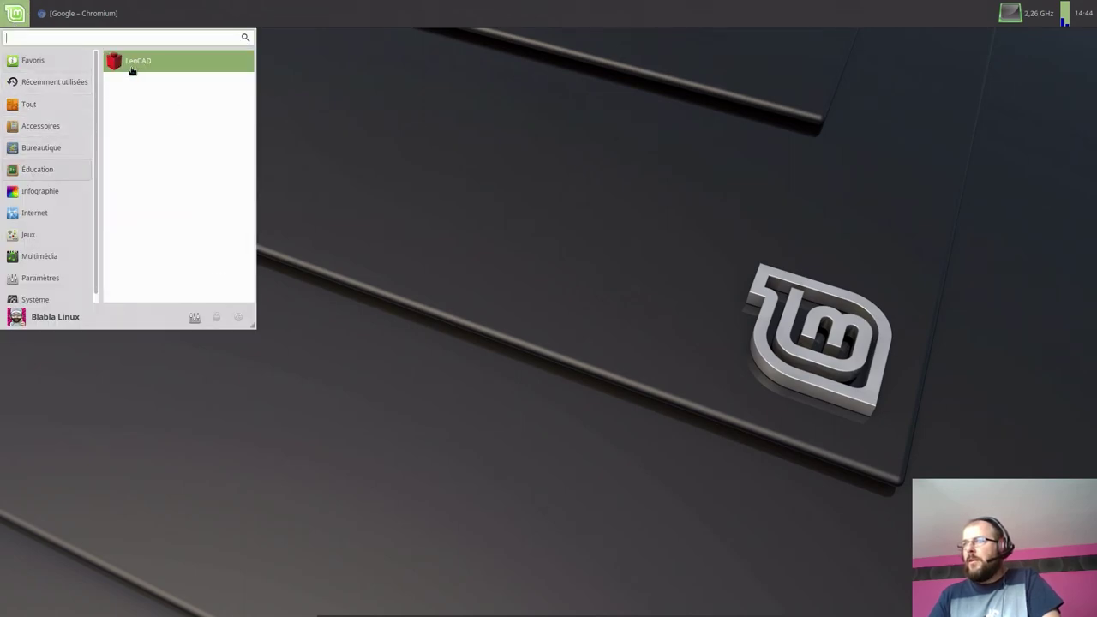
click(135, 63)
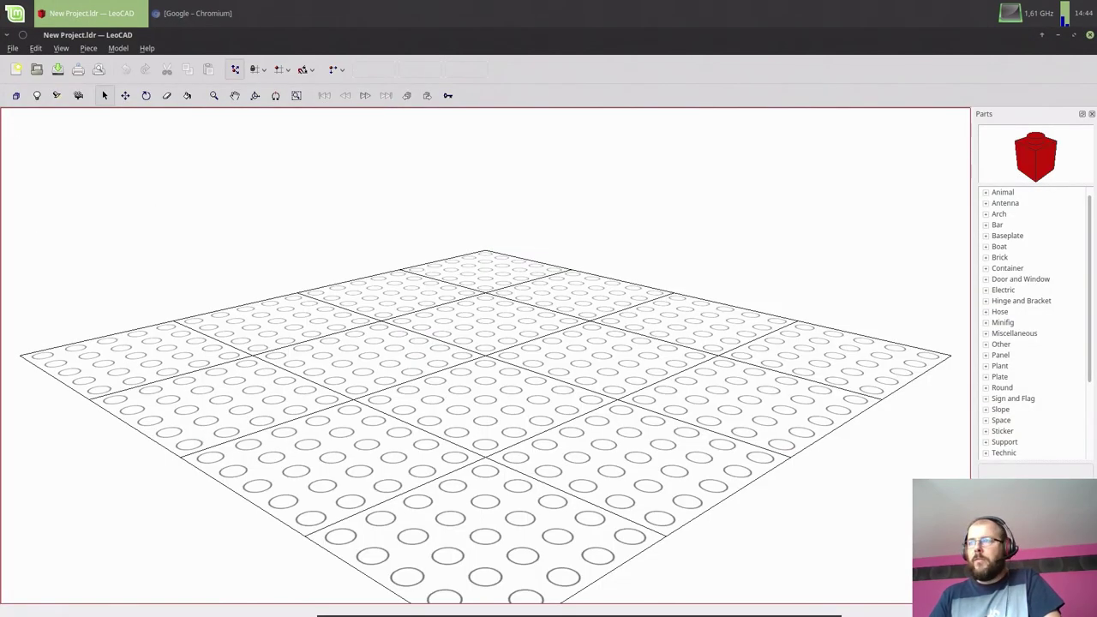
click(147, 48)
click(177, 100)
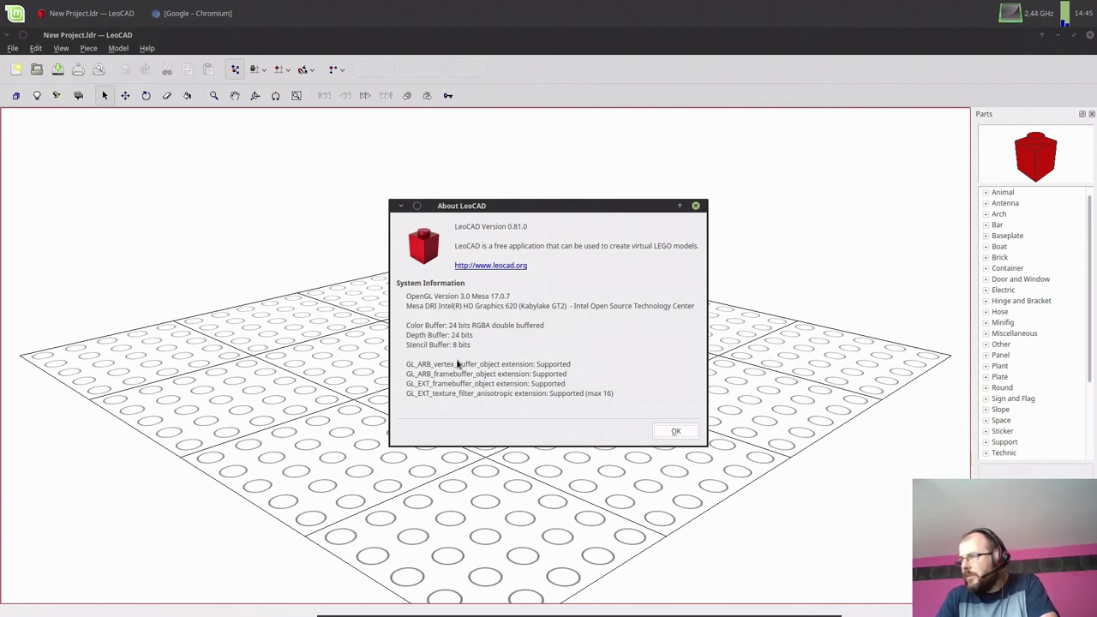
click(696, 436)
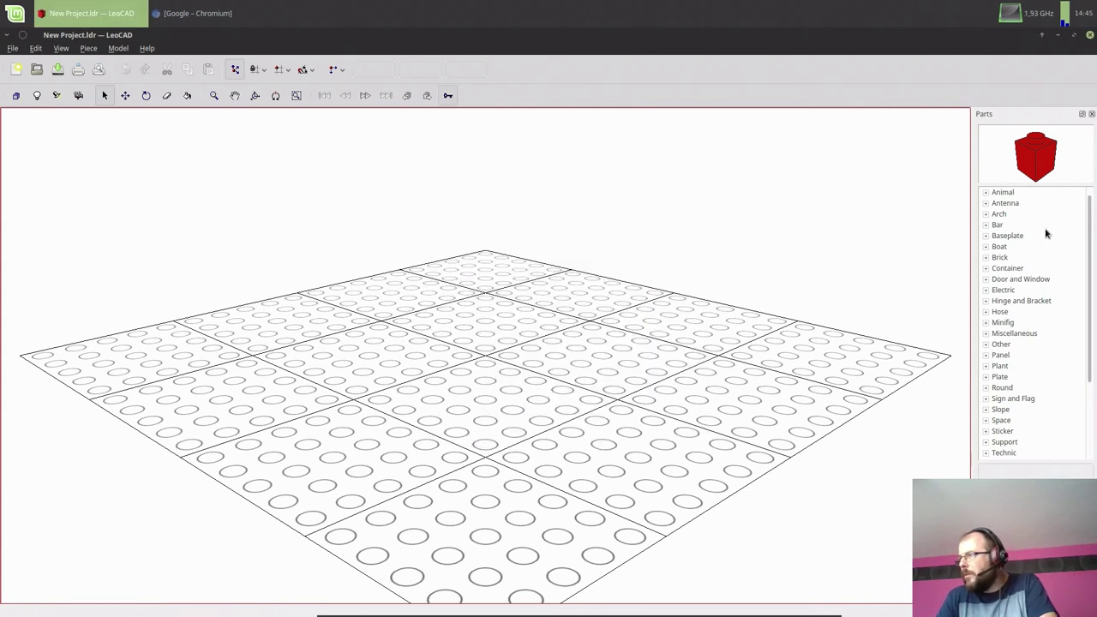
Find the Animal category in the Parts panel and expand it.
scroll(1021, 212, down, 3)
scroll(1021, 221, up, 3)
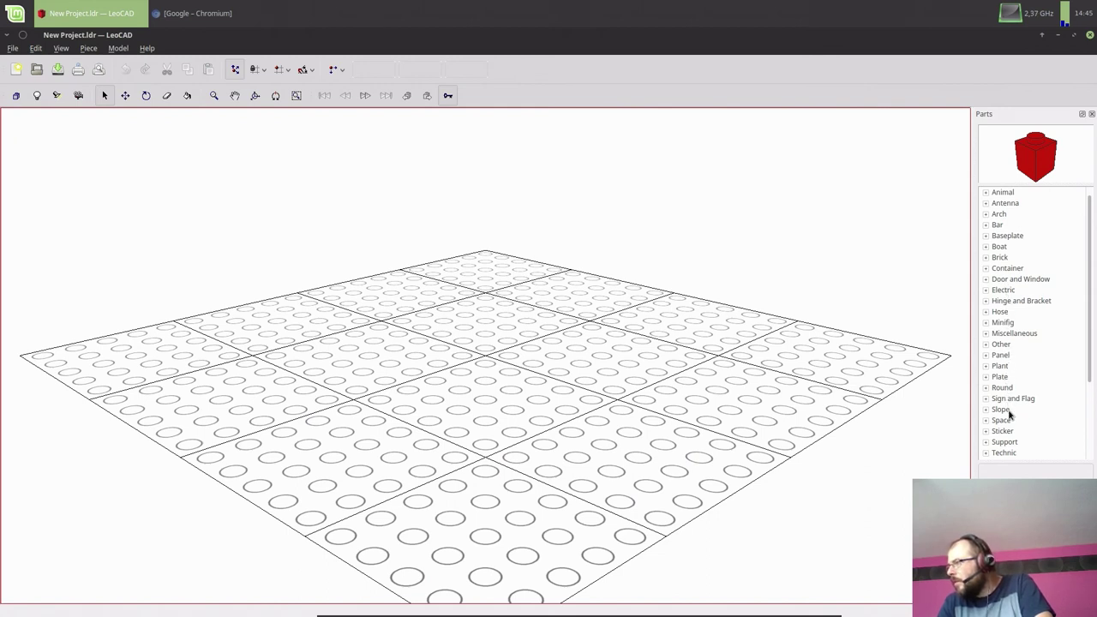
scroll(999, 421, down, 2)
scroll(997, 428, down, 1)
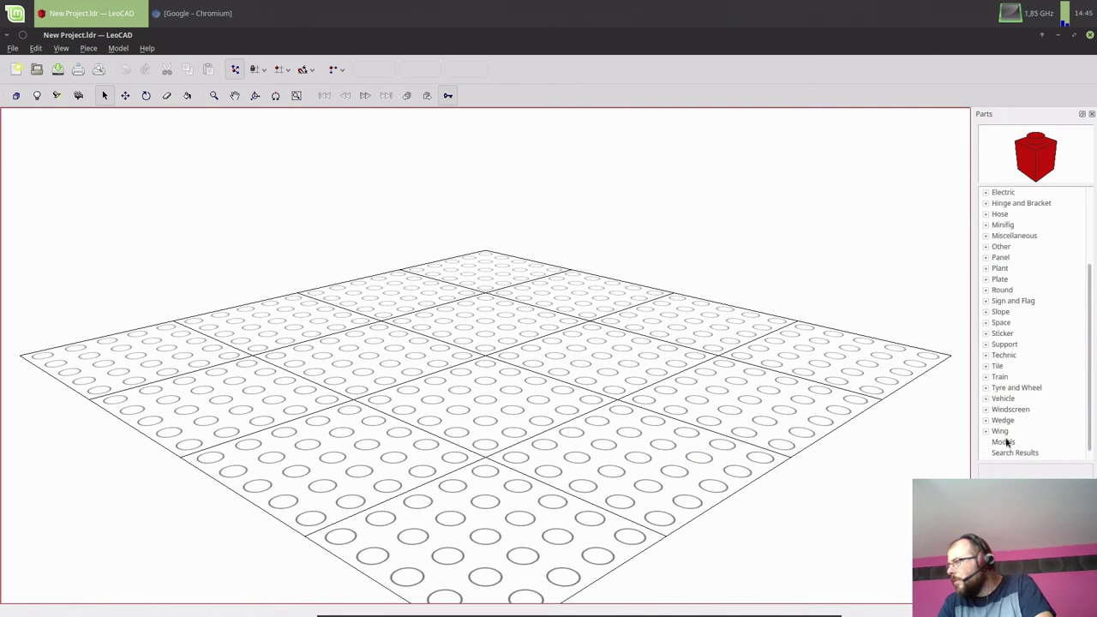
scroll(1007, 442, up, 3)
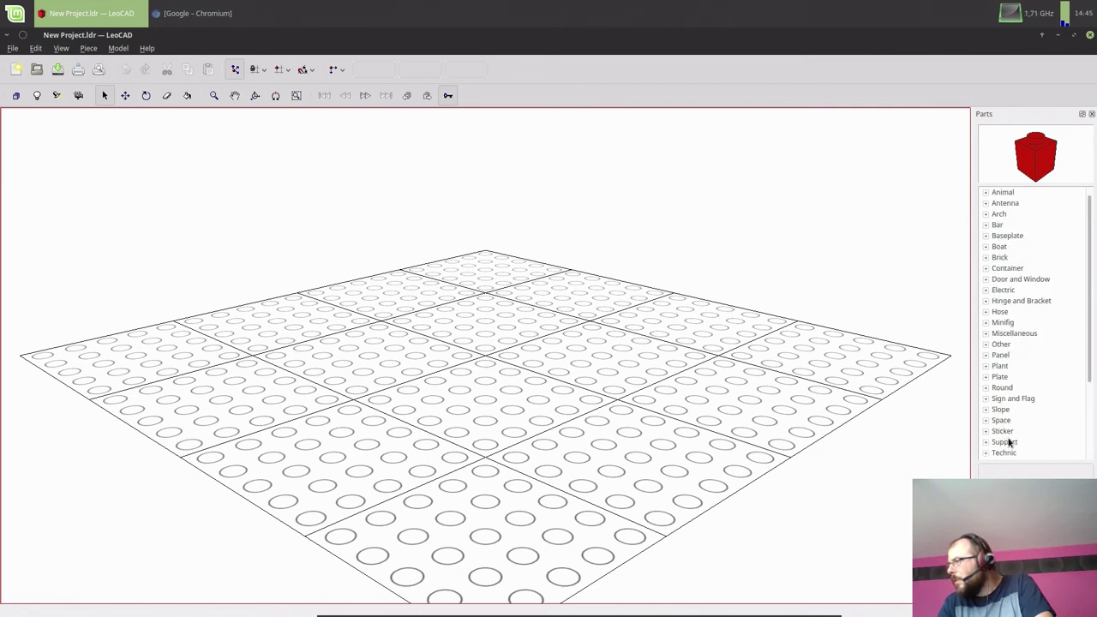
click(986, 193)
Scroll through the Animal parts, such as Animal Bat and Animal Bird Crow, and back to the top.
scroll(1015, 249, down, 4)
scroll(1017, 247, down, 4)
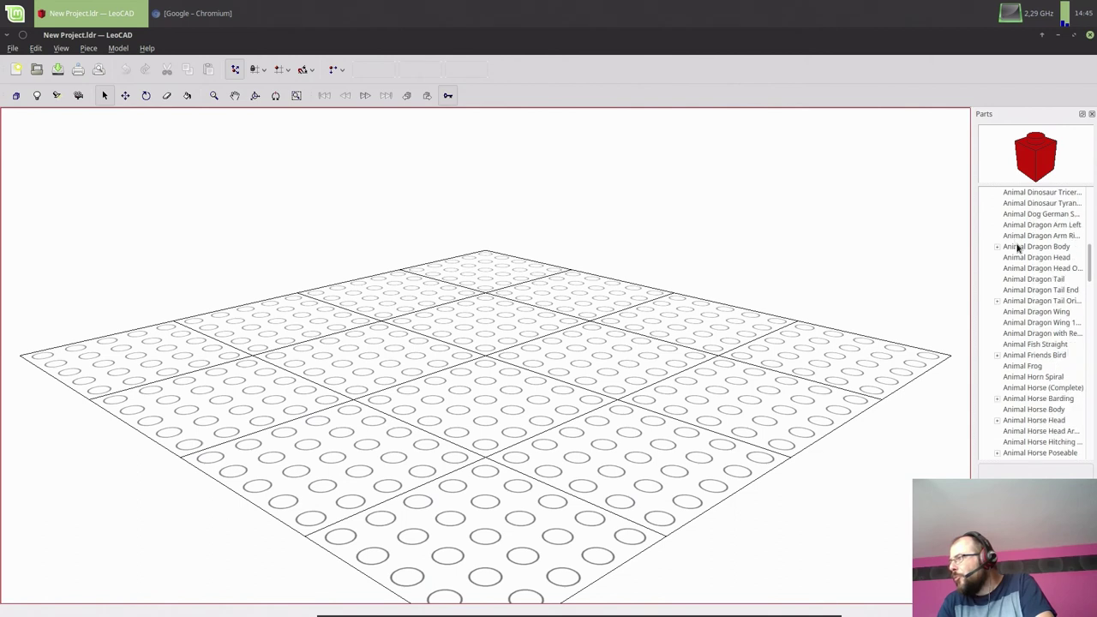
scroll(1017, 248, down, 5)
scroll(1018, 254, down, 5)
scroll(1015, 257, down, 5)
scroll(1012, 270, down, 3)
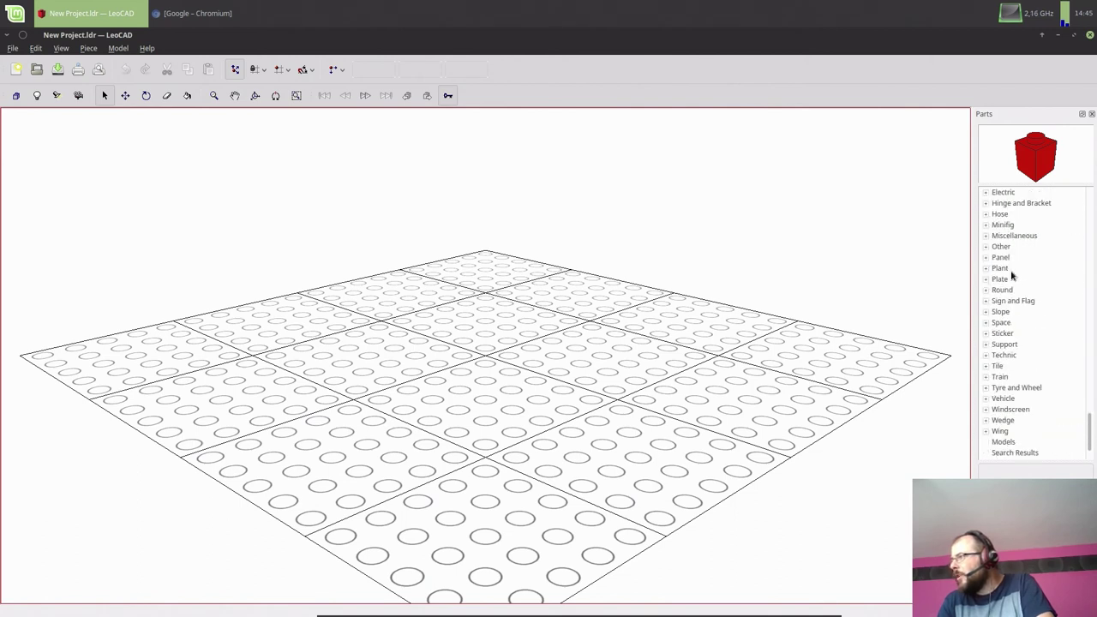
scroll(1013, 276, up, 3)
scroll(1011, 279, up, 3)
scroll(1010, 281, up, 2)
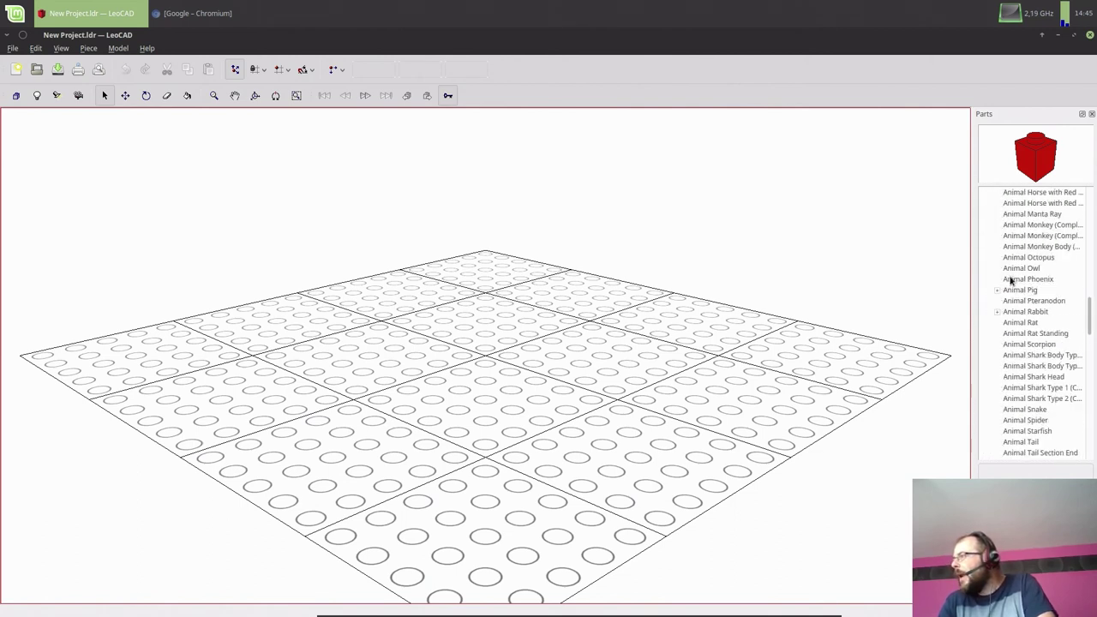
scroll(1013, 281, up, 4)
scroll(1015, 282, up, 3)
scroll(1015, 281, up, 4)
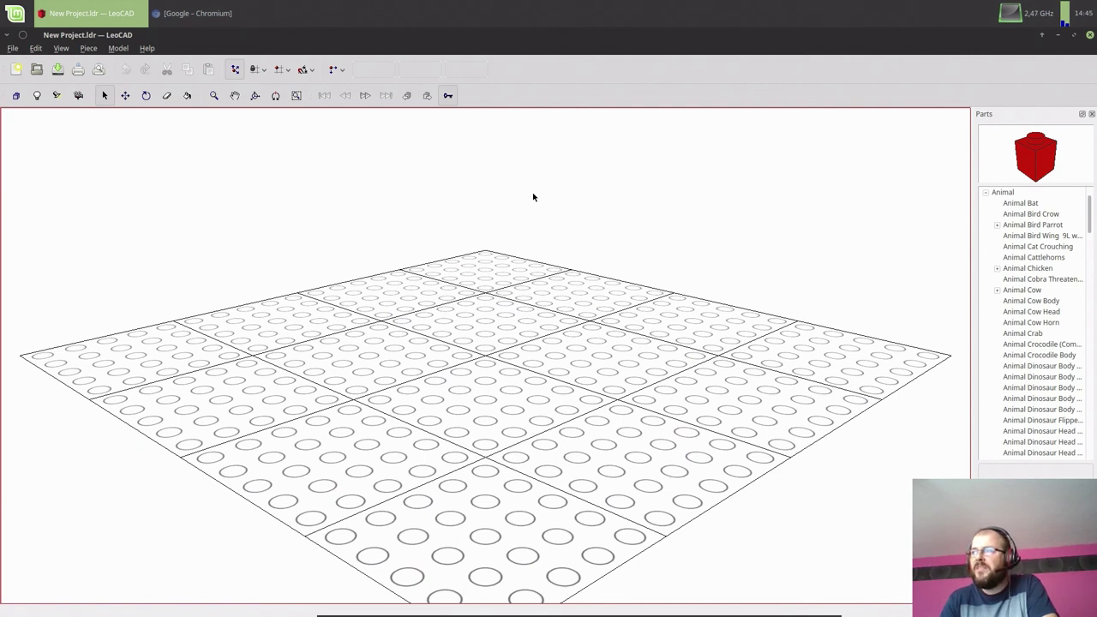
click(19, 48)
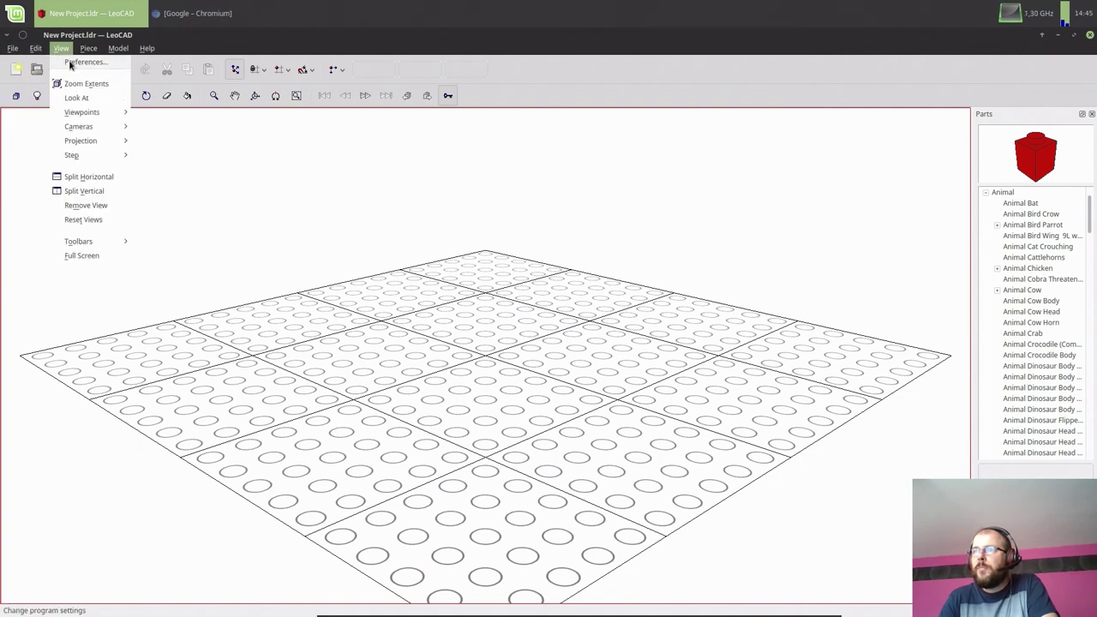
click(71, 63)
click(448, 218)
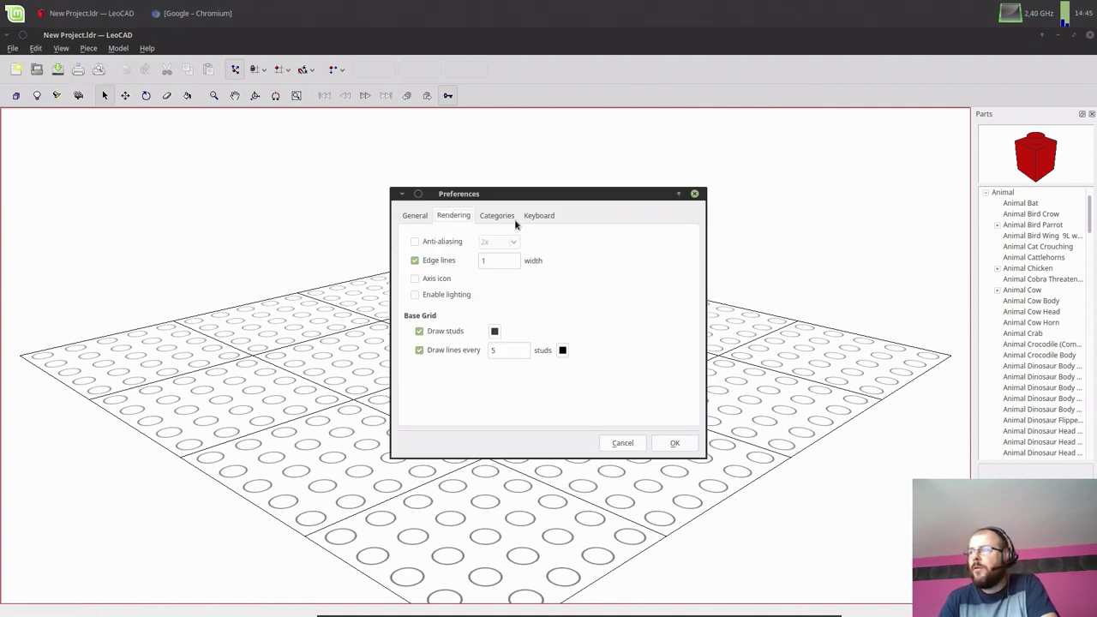
click(508, 217)
click(538, 215)
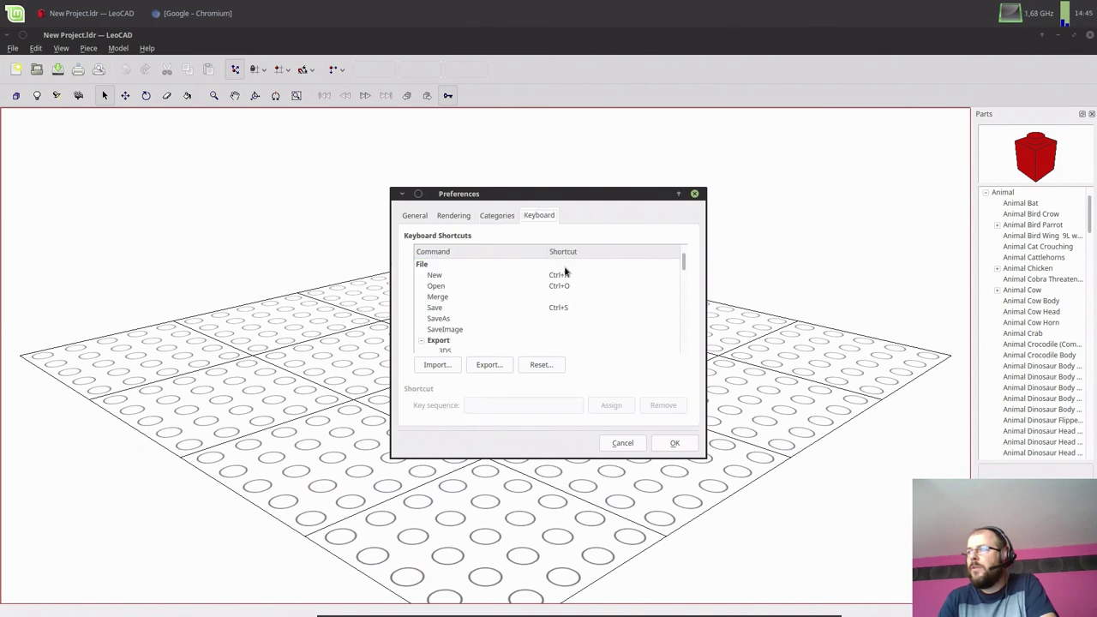
click(622, 442)
click(36, 49)
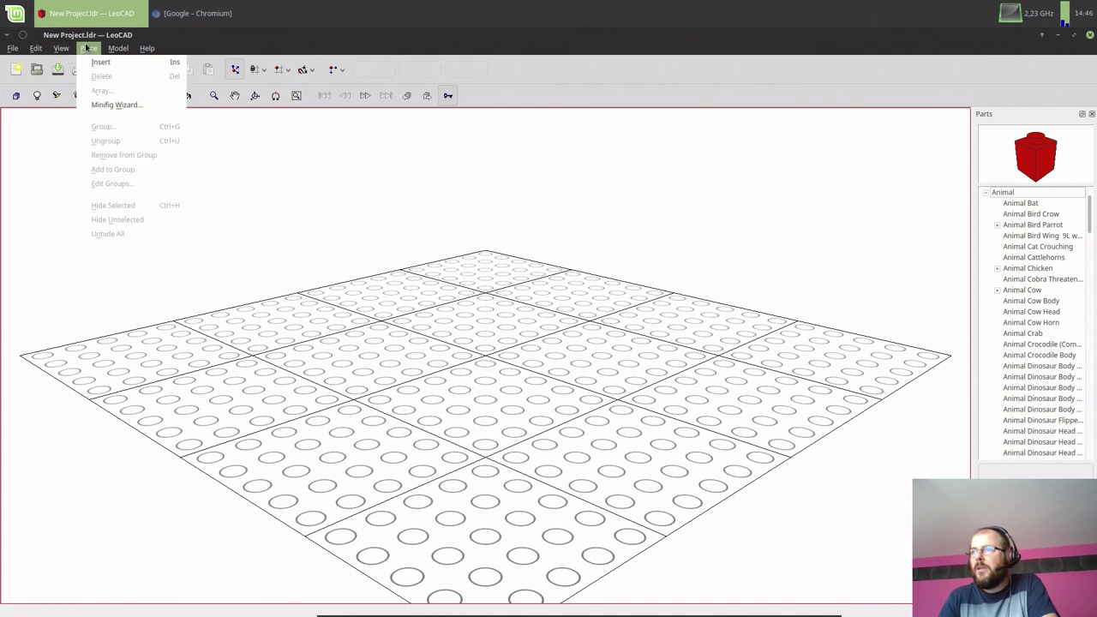
click(263, 161)
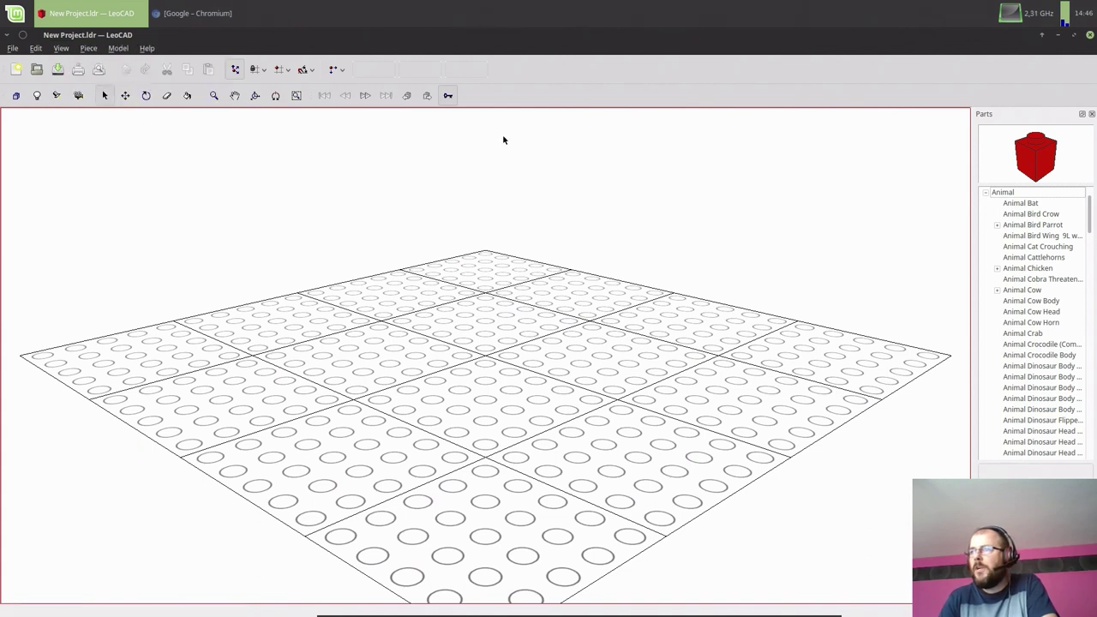
Close the LeoCAD window to return to the Linux Mint desktop.
click(1089, 36)
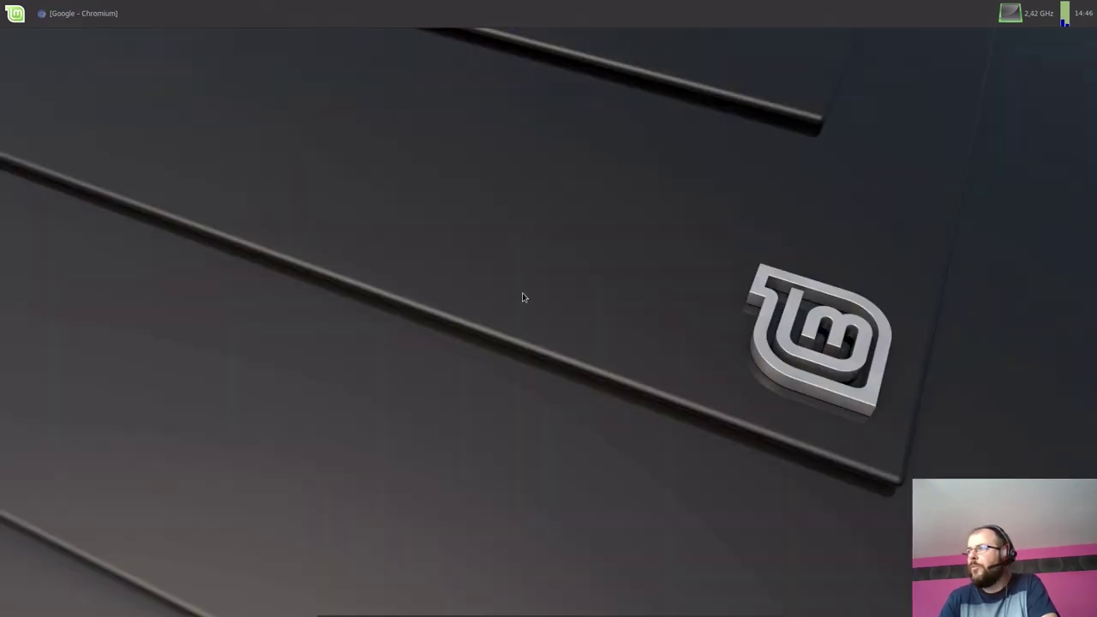